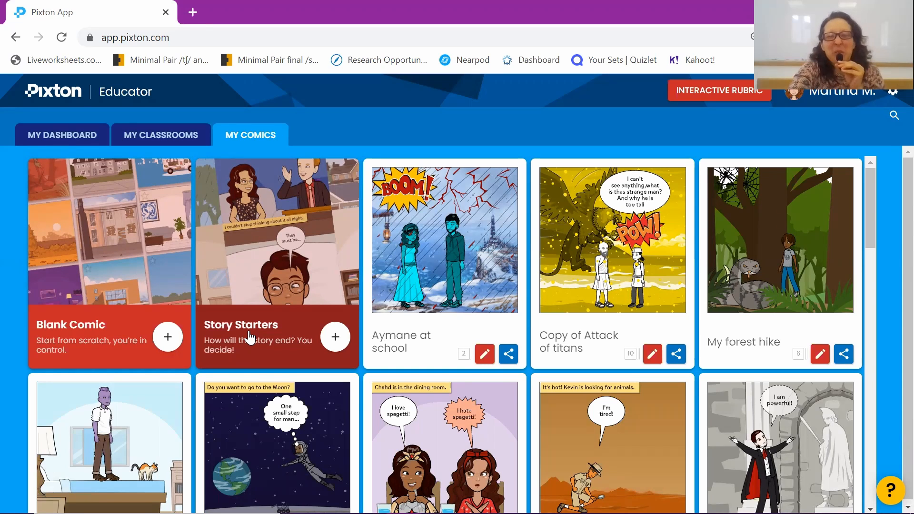
# Preview the "Something unexpected" story starter and return to the list of comics.
pyautogui.click(248, 337)
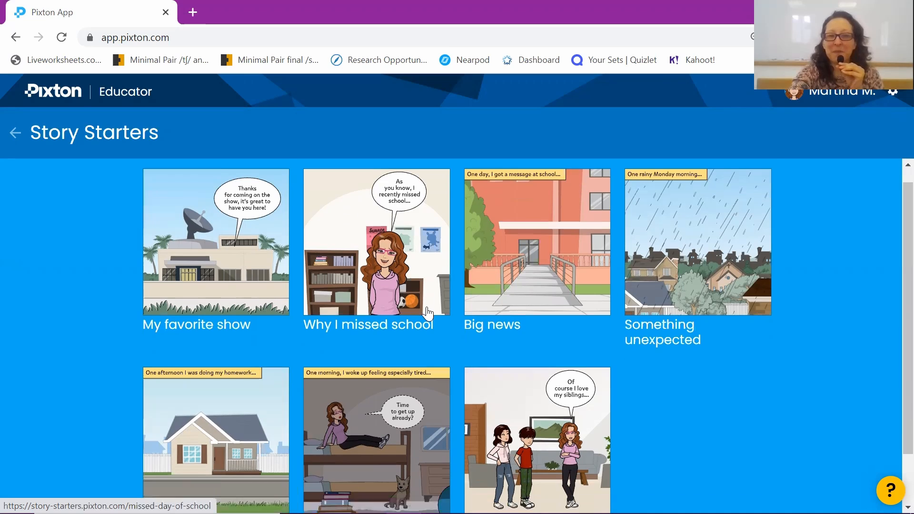
pyautogui.click(690, 272)
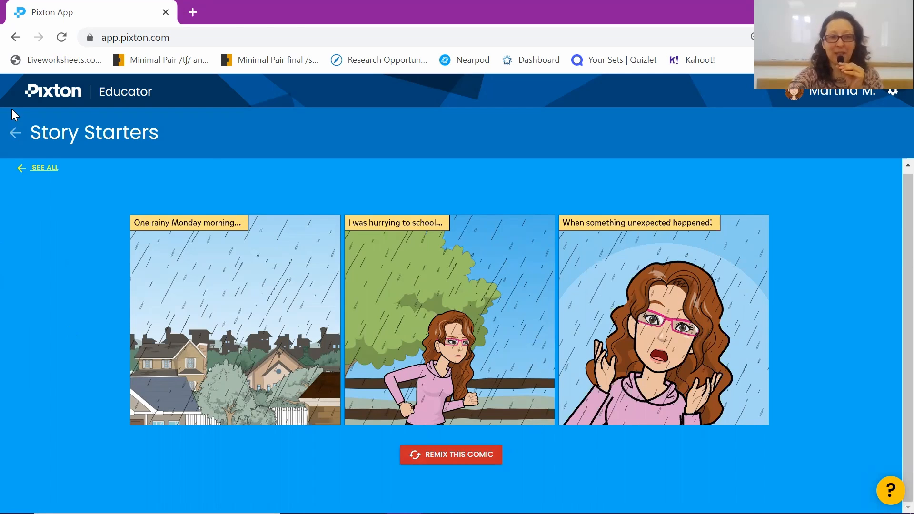
pyautogui.click(15, 133)
pyautogui.click(72, 137)
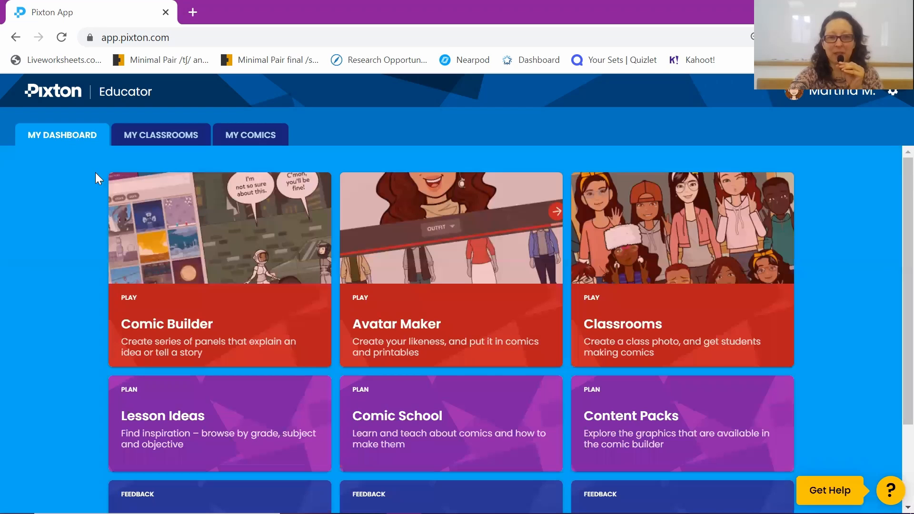
pyautogui.click(261, 138)
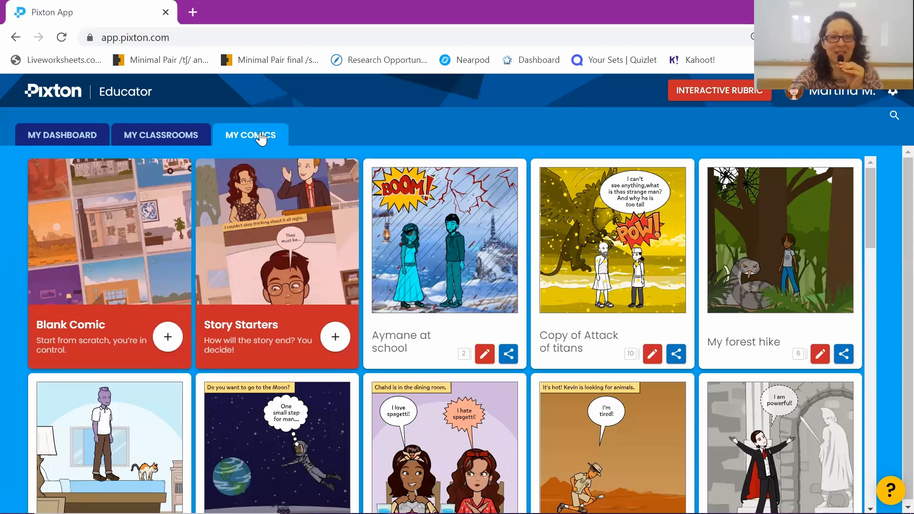
# Create a blank comic titled "My favorite superhero" and add a second panel, keeping the first panel selected.
pyautogui.click(168, 338)
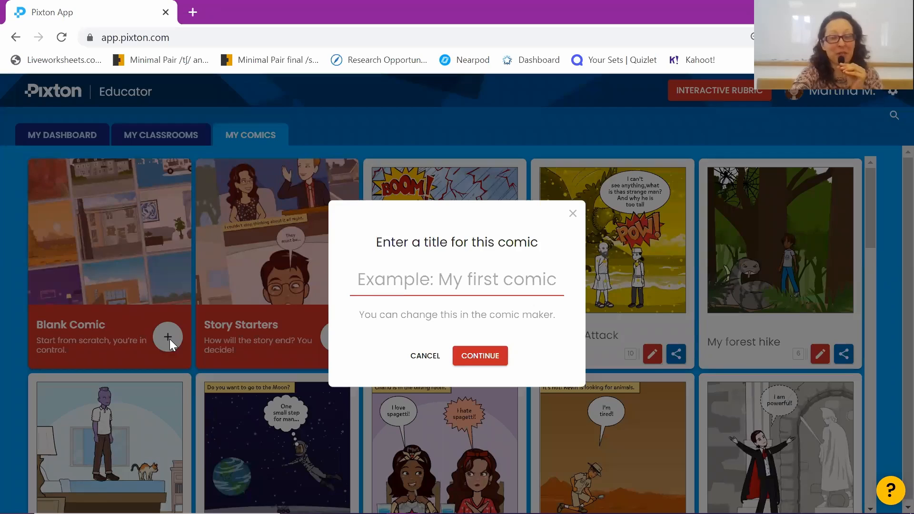
pyautogui.write('My favorite superhero')
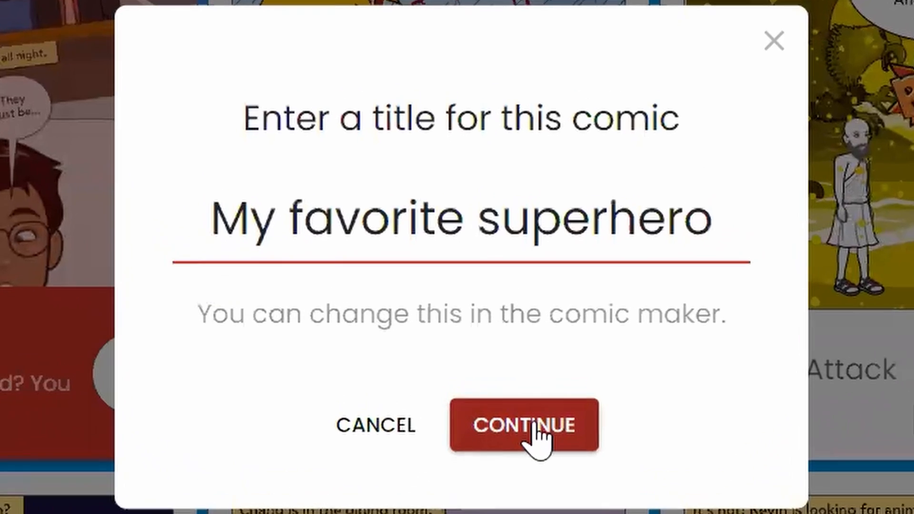
pyautogui.click(495, 379)
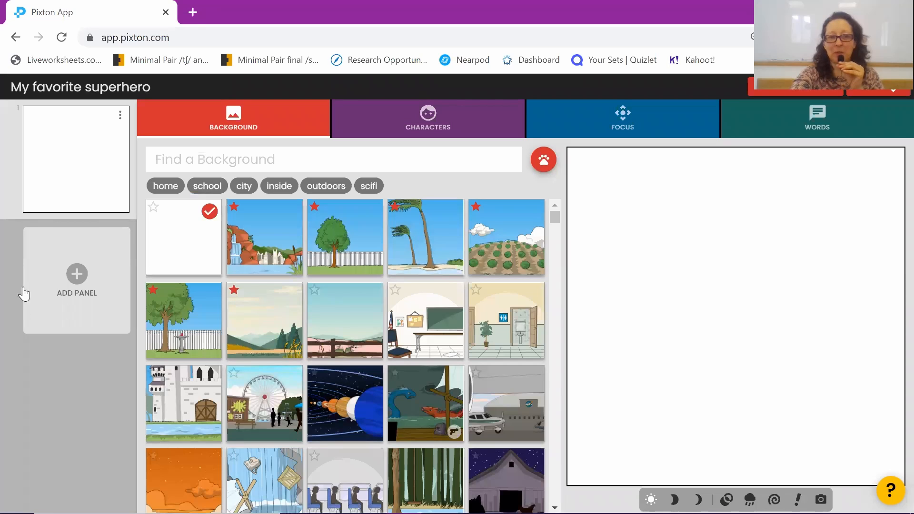
pyautogui.click(78, 281)
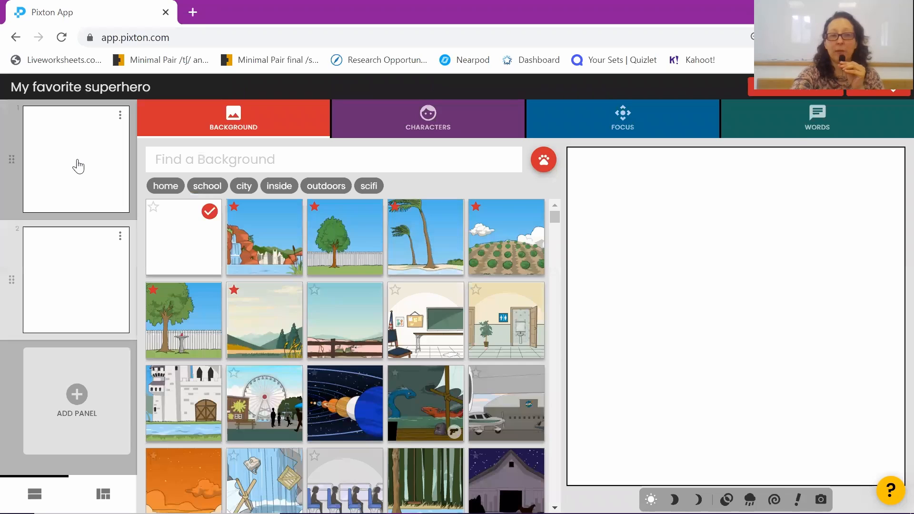
pyautogui.click(74, 208)
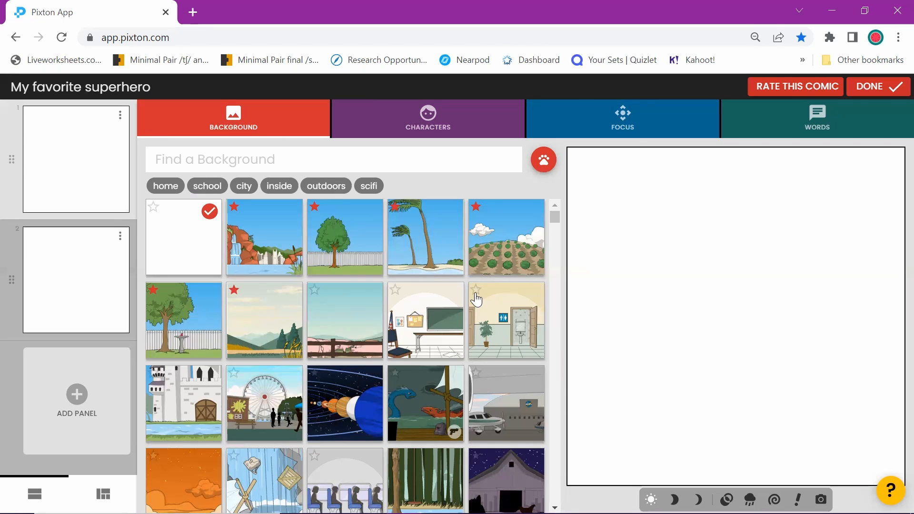
# Set the first panel's background to the dark red starry scene with the large striped planet.
pyautogui.scroll(-2, 416, 388)
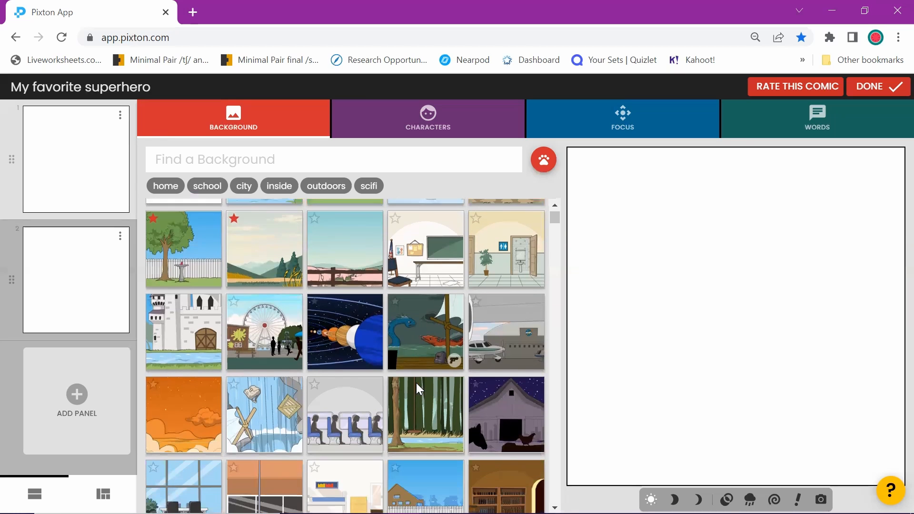
pyautogui.scroll(-1, 417, 390)
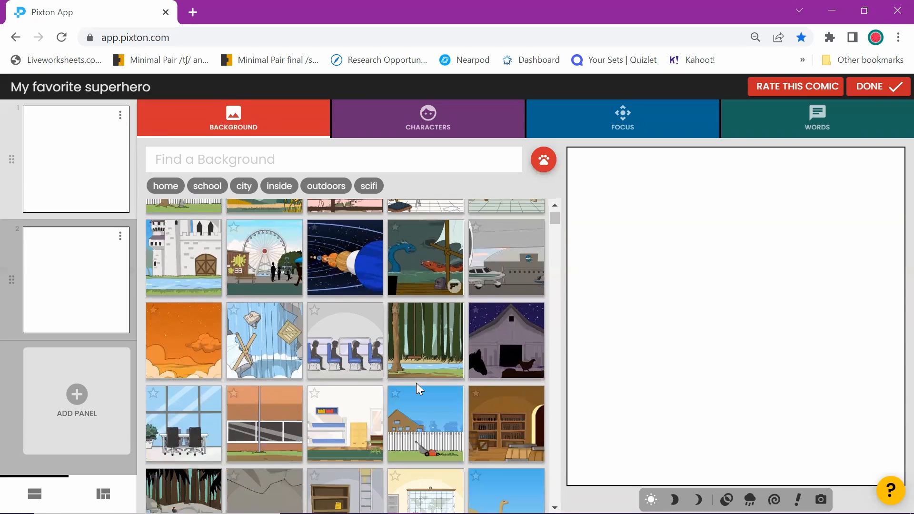
pyautogui.scroll(-1, 417, 385)
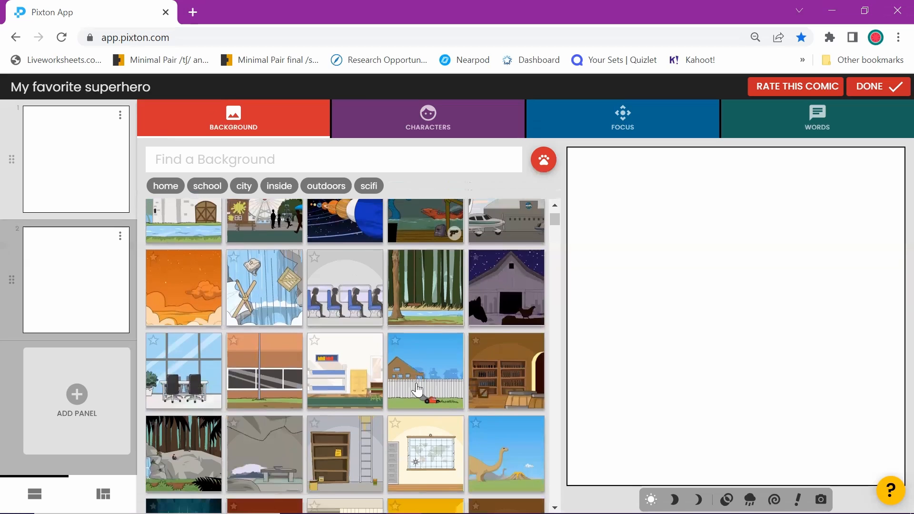
pyautogui.scroll(-5, 417, 389)
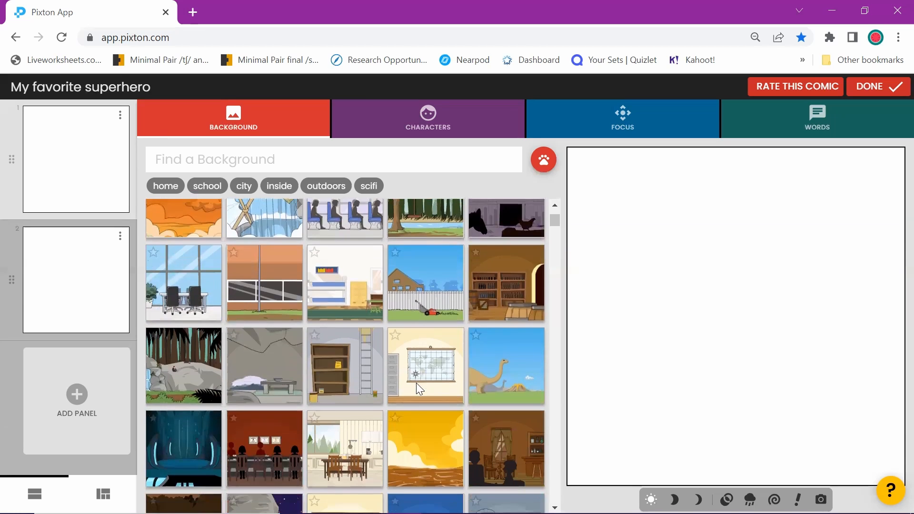
pyautogui.scroll(-6, 417, 383)
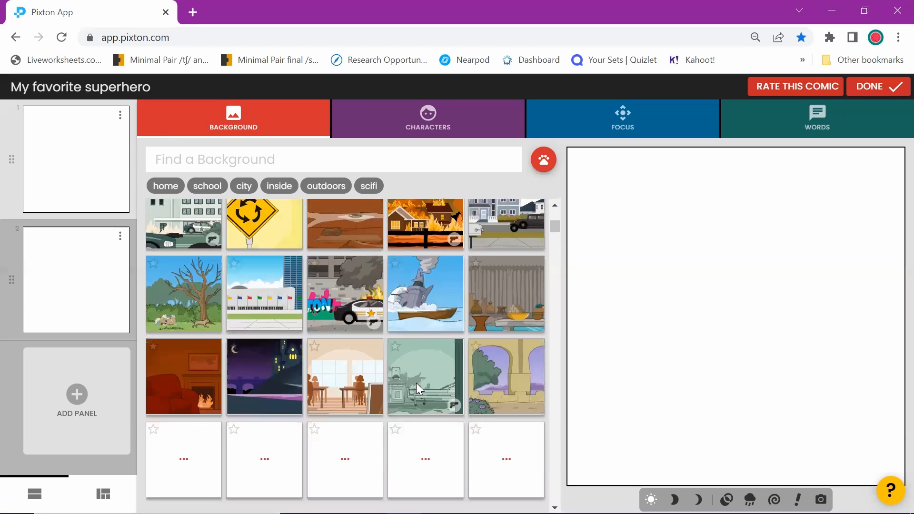
pyautogui.scroll(-2, 417, 382)
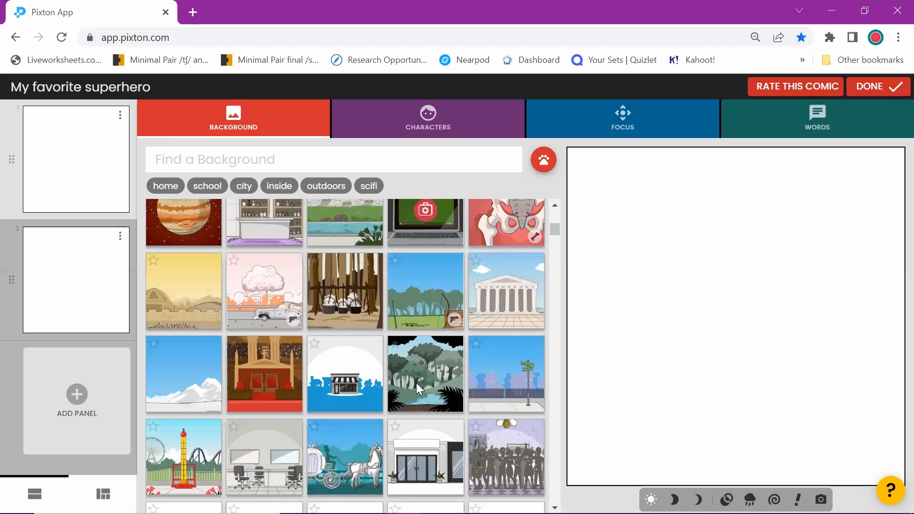
pyautogui.scroll(3, 416, 383)
pyautogui.click(179, 362)
# Filter the backgrounds by "inside" and apply the room with a round blue window and office chair to the first panel.
pyautogui.scroll(-5, 343, 381)
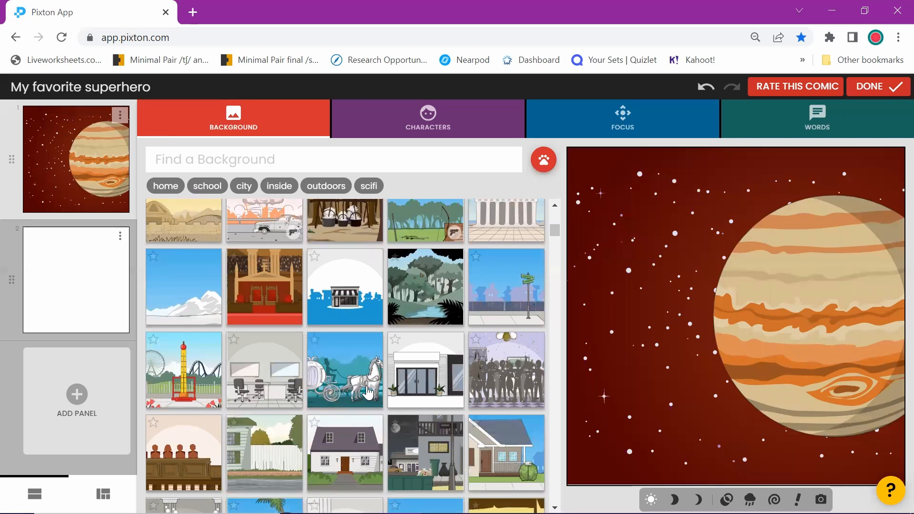
pyautogui.scroll(-5, 367, 391)
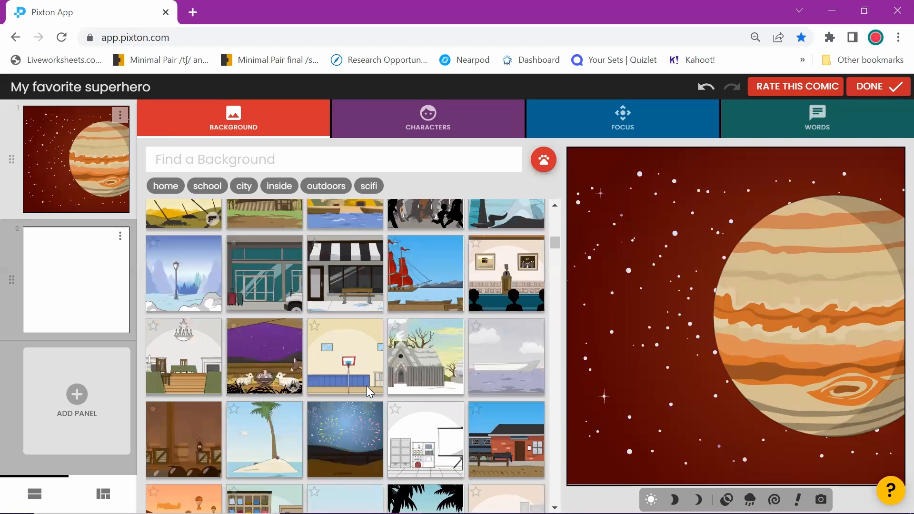
pyautogui.scroll(5, 367, 387)
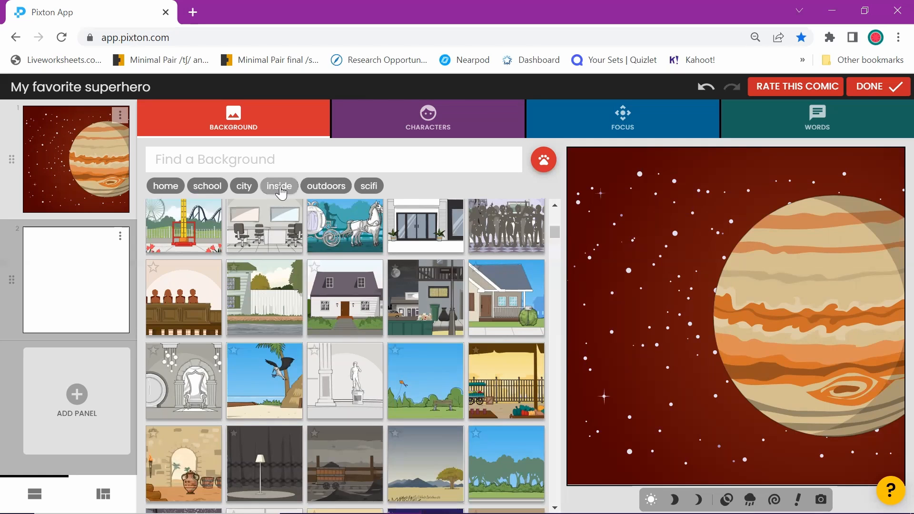
pyautogui.click(280, 186)
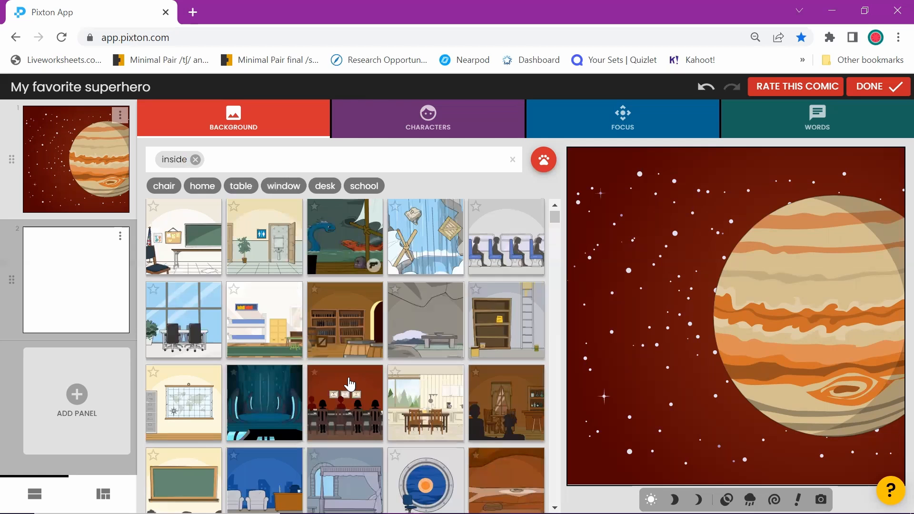
pyautogui.scroll(-3, 350, 385)
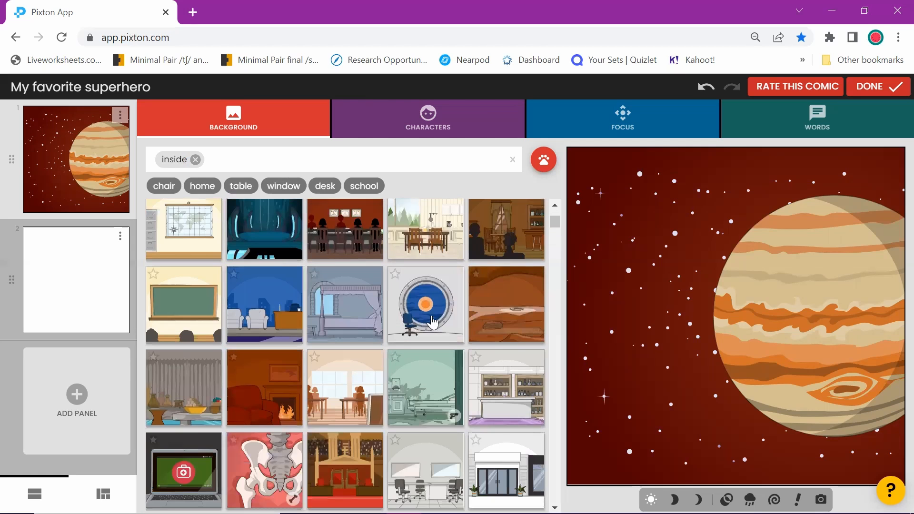
pyautogui.click(433, 322)
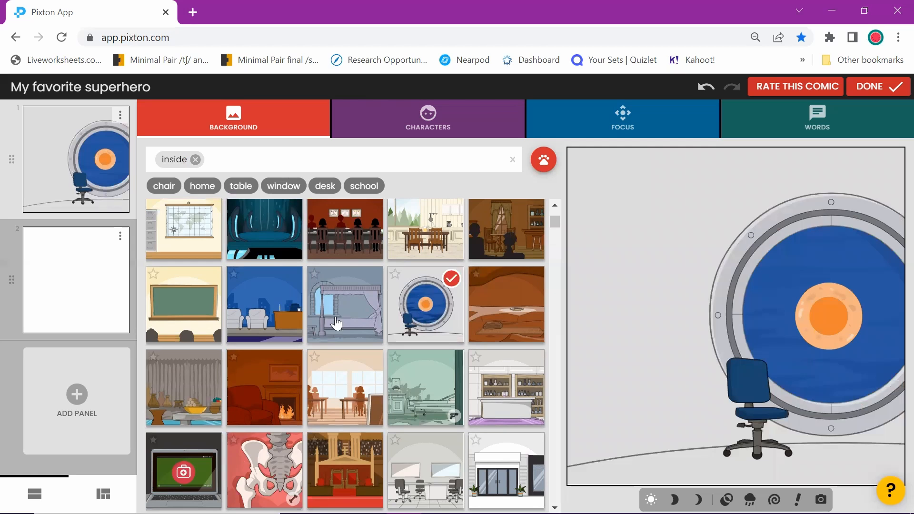
# Narrow the indoor backgrounds by "table", look through the matching scenes, and clear both filters.
pyautogui.scroll(3, 315, 337)
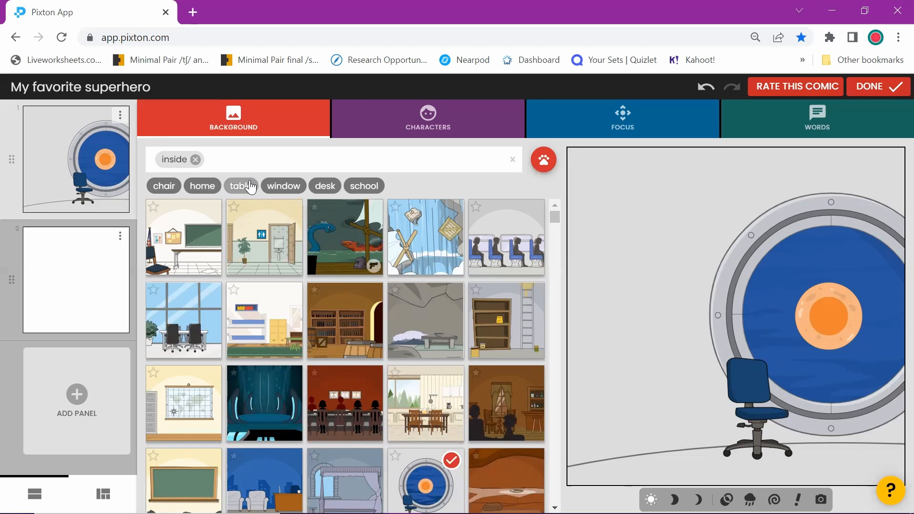
pyautogui.click(249, 186)
pyautogui.scroll(-5, 294, 328)
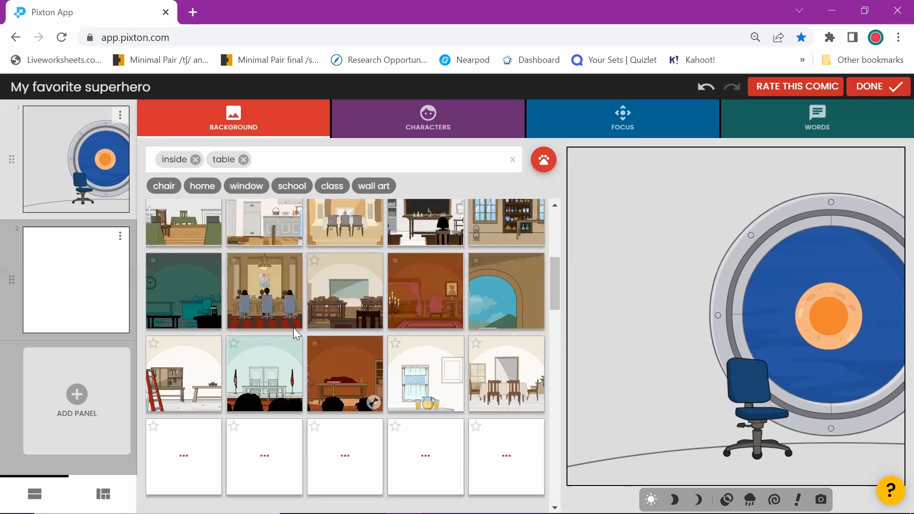
pyautogui.scroll(-3, 293, 328)
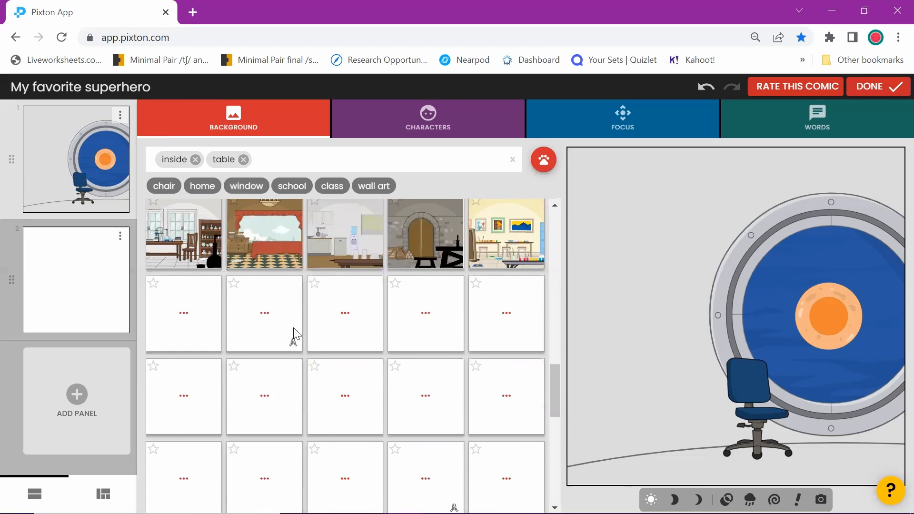
pyautogui.scroll(-2, 293, 328)
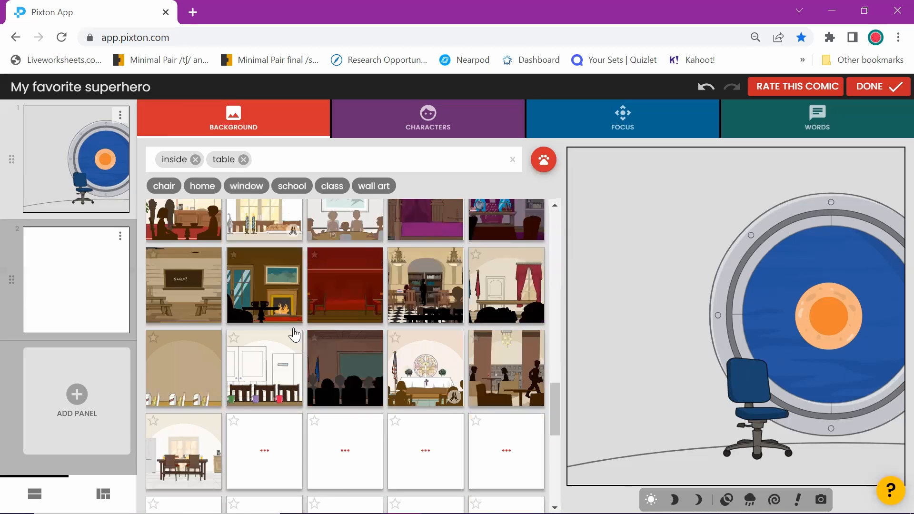
pyautogui.scroll(-4, 294, 335)
pyautogui.scroll(-4, 293, 327)
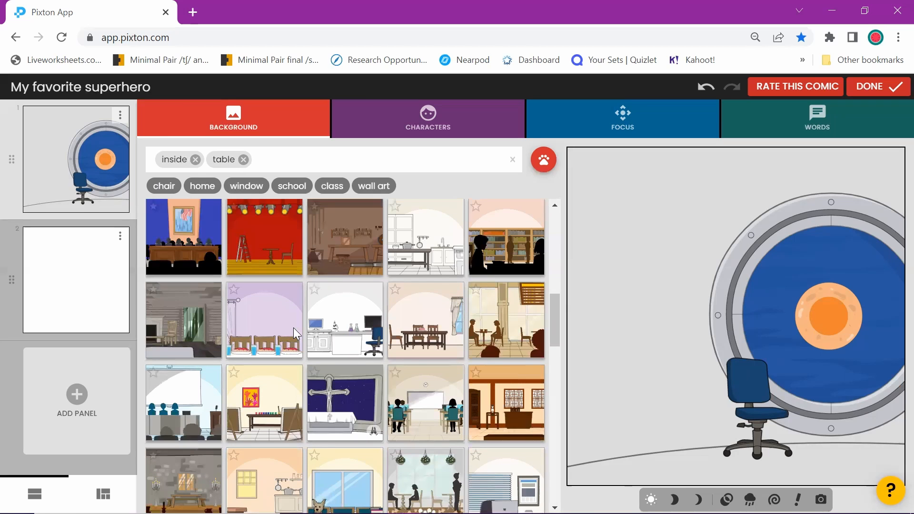
pyautogui.scroll(10, 294, 335)
pyautogui.click(243, 160)
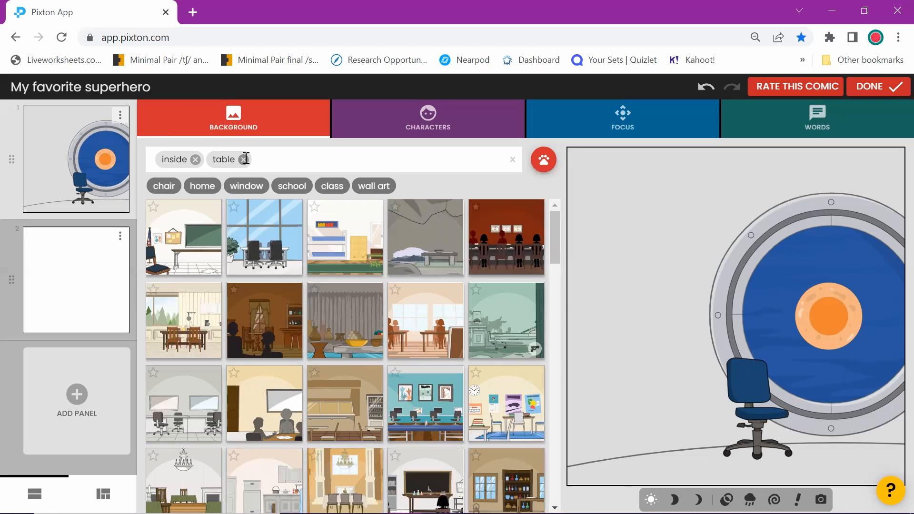
pyautogui.click(196, 159)
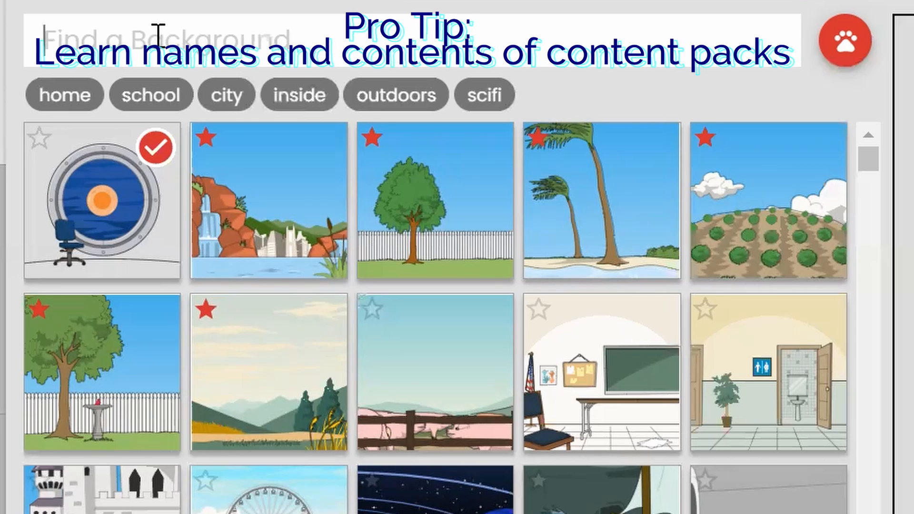
# Find the #superhero content pack and set the first panel's background to the round cockpit interior with two dark blue seats.
pyautogui.write('#')
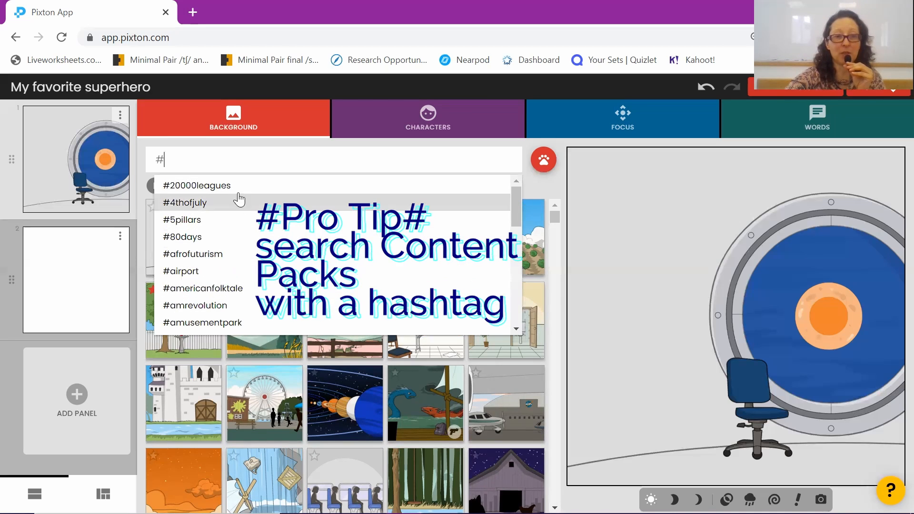
pyautogui.write('super')
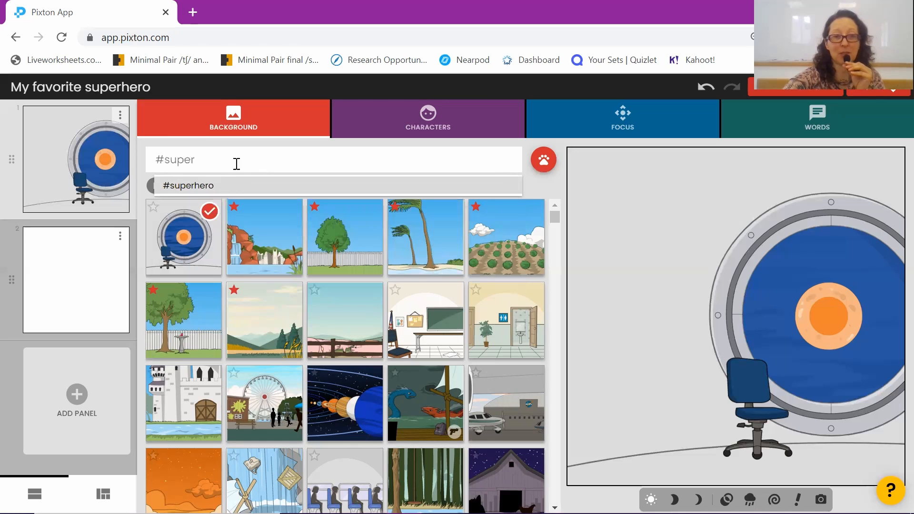
pyautogui.click(235, 187)
pyautogui.scroll(-1, 348, 390)
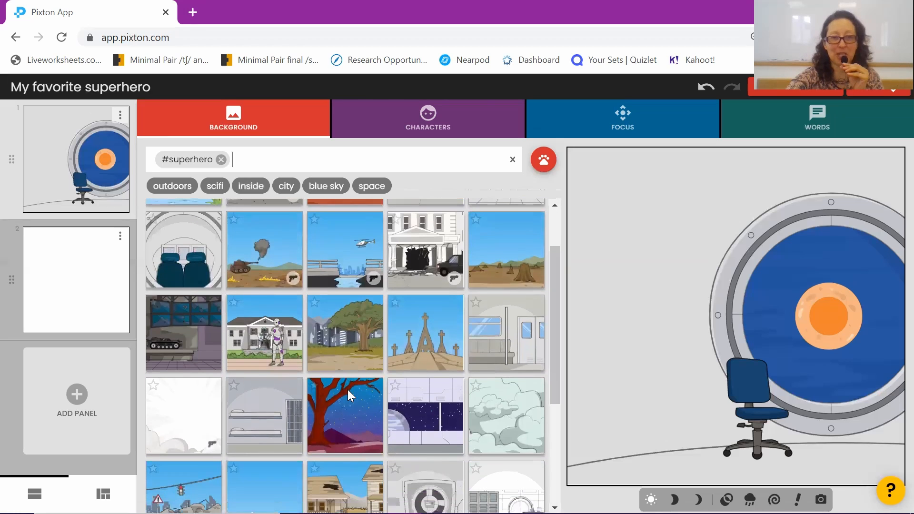
pyautogui.scroll(-2, 303, 375)
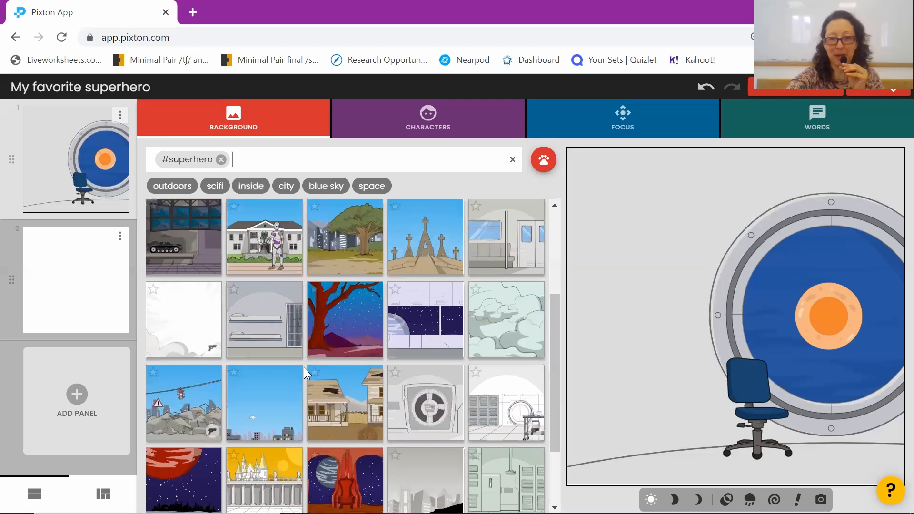
pyautogui.scroll(-2, 304, 368)
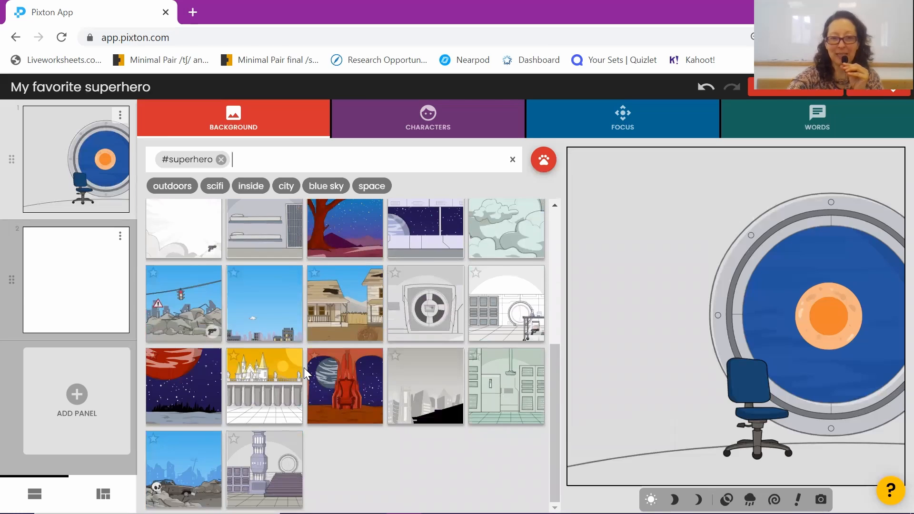
pyautogui.scroll(6, 304, 368)
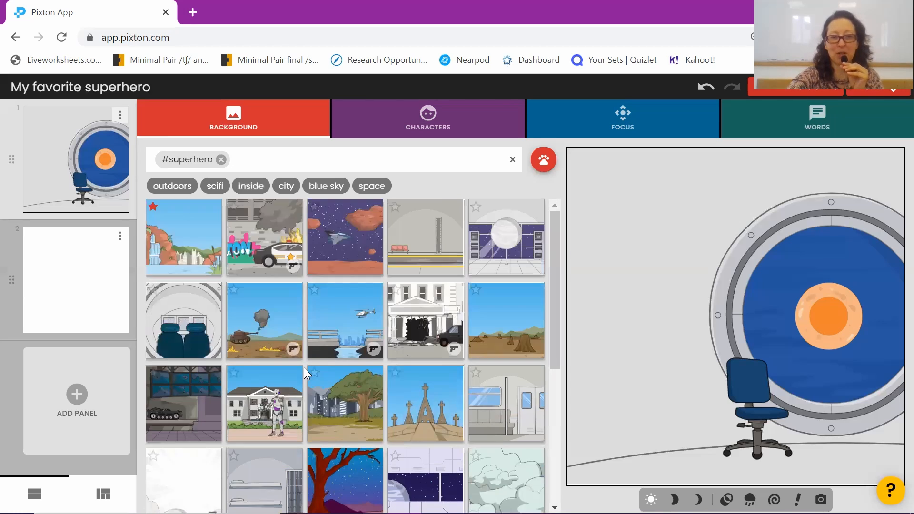
pyautogui.click(183, 323)
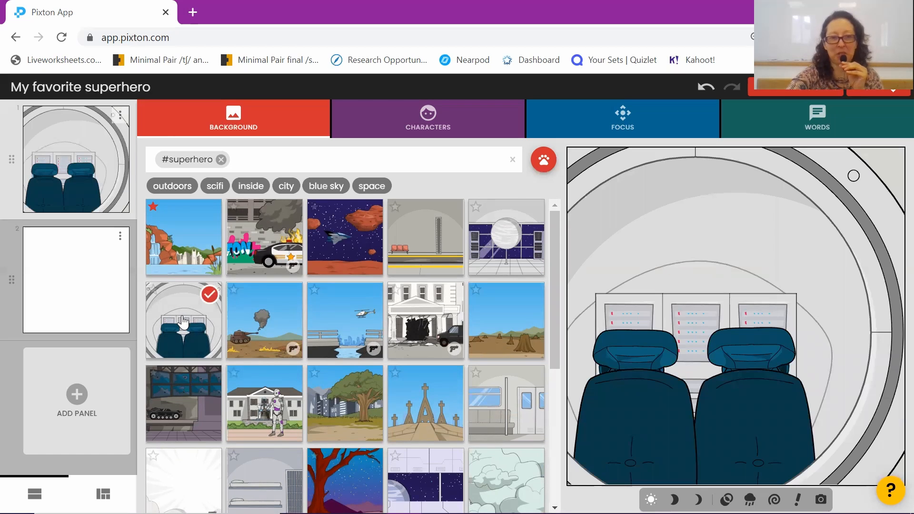
# Duplicate the first panel and set the copy's regular focus to view C, with the two seats shifted to the right.
pyautogui.click(96, 274)
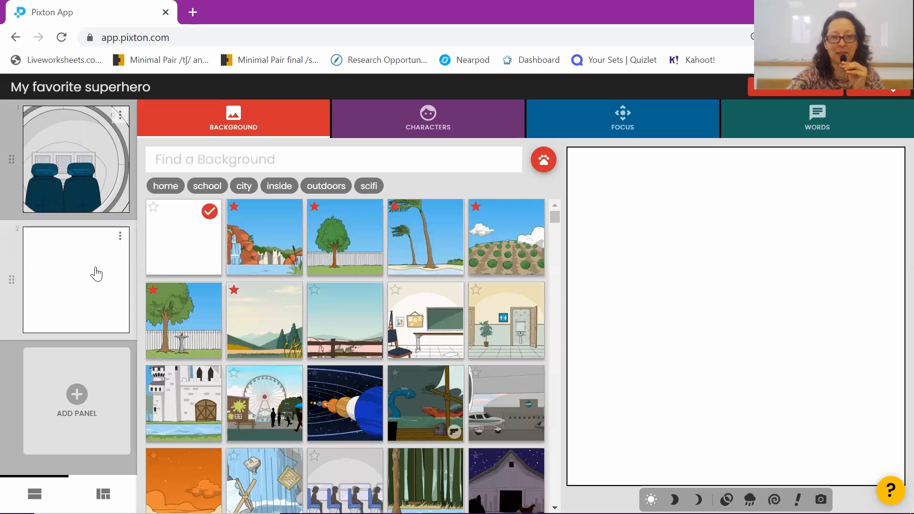
pyautogui.click(119, 116)
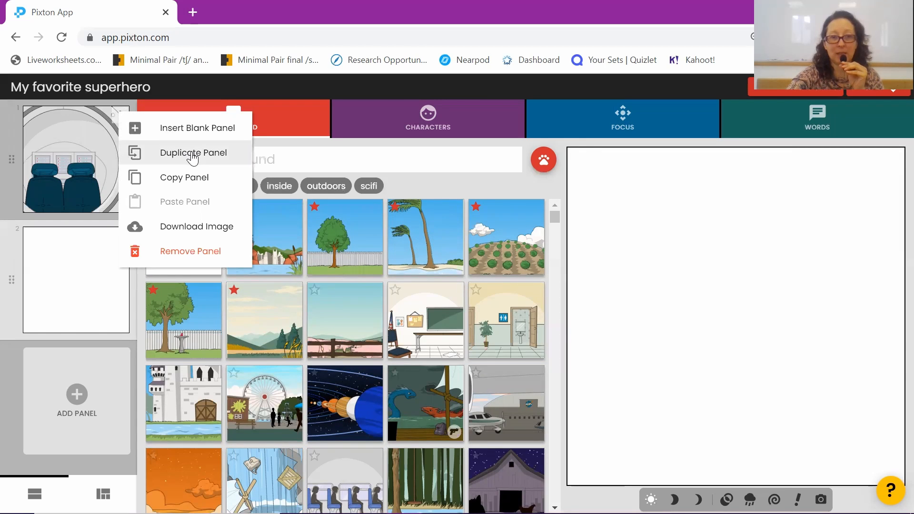
pyautogui.click(193, 153)
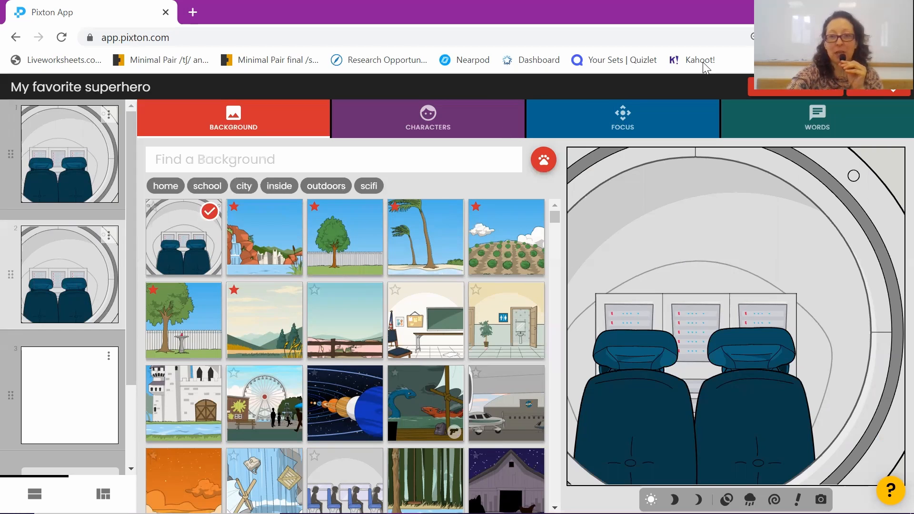
pyautogui.click(624, 125)
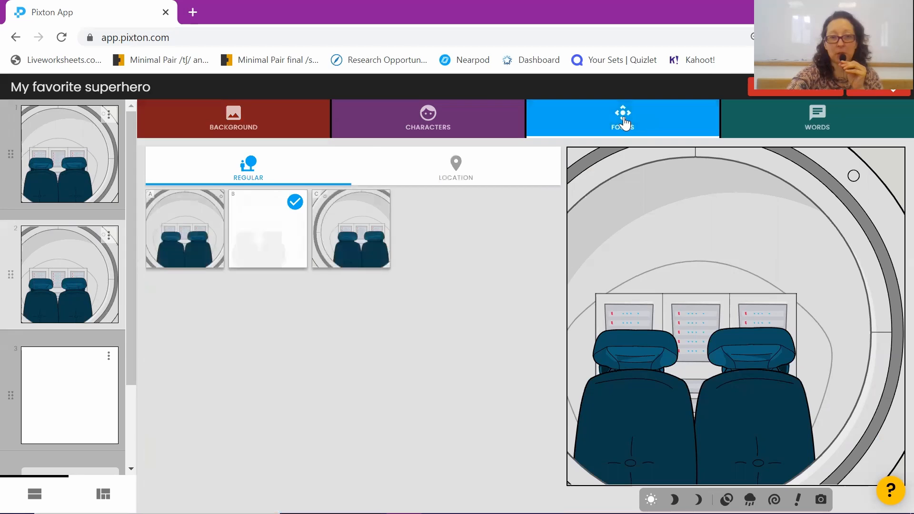
pyautogui.click(359, 232)
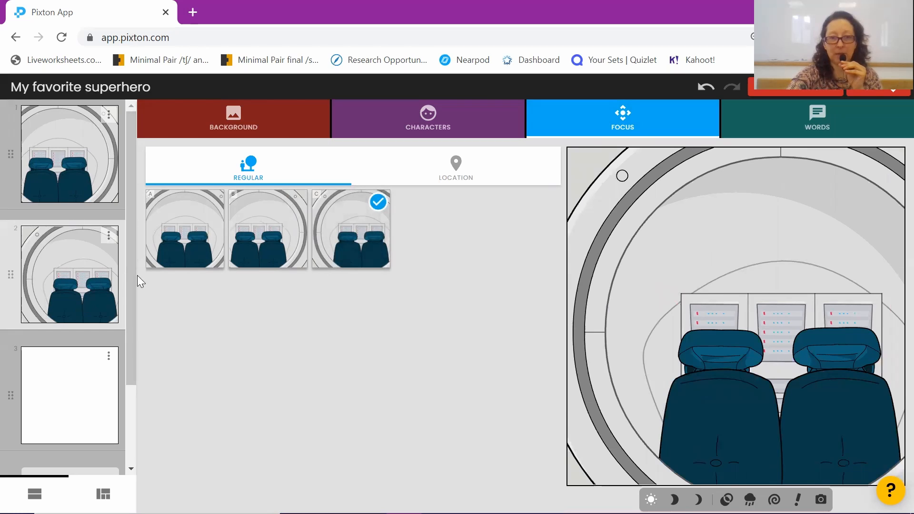
pyautogui.click(467, 174)
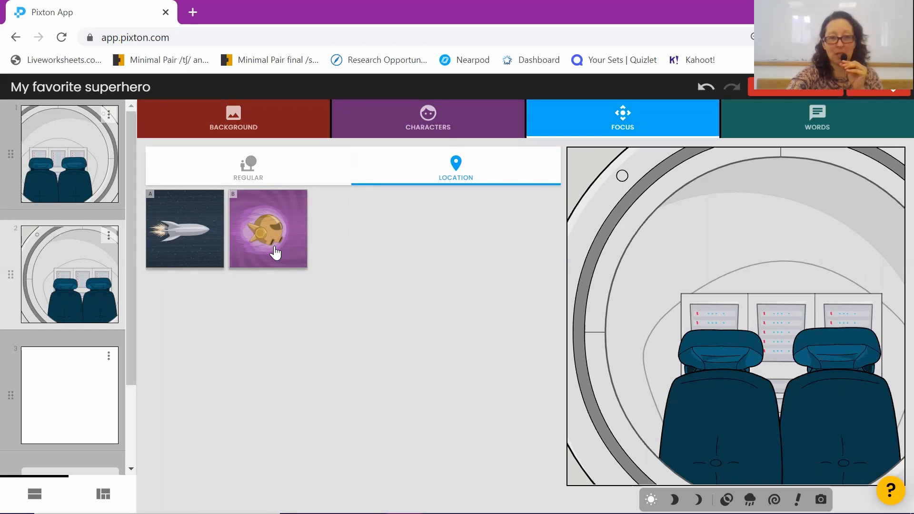
# Remove the blank third panel and add a new third panel that reuses the cockpit background.
pyautogui.click(76, 392)
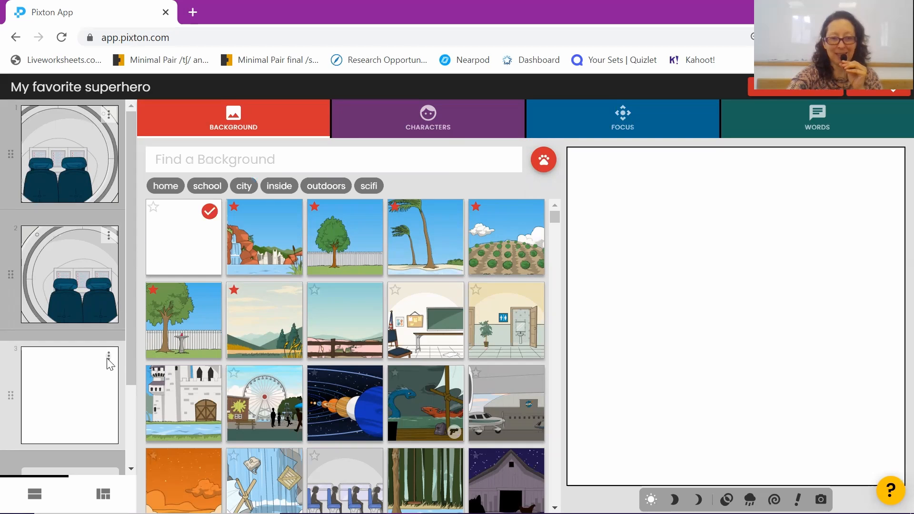
pyautogui.click(108, 358)
pyautogui.click(171, 339)
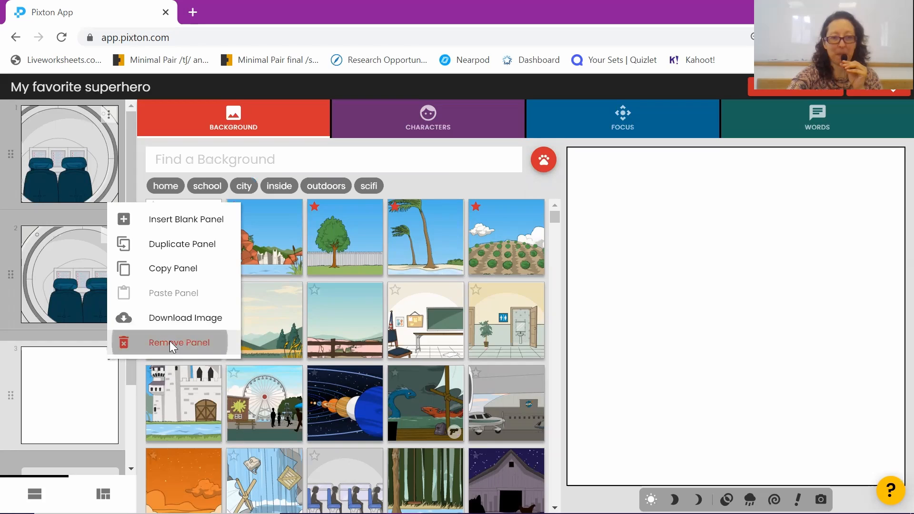
pyautogui.click(539, 325)
pyautogui.click(77, 402)
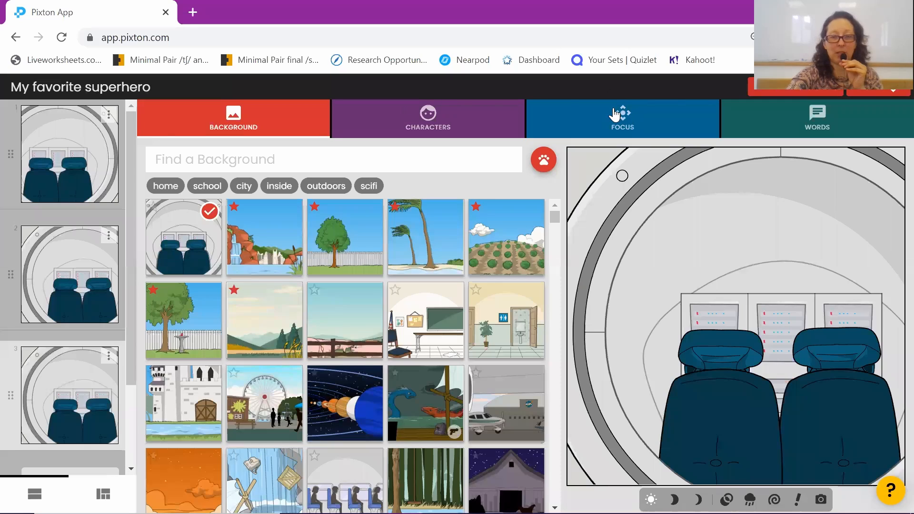
# Set the third panel's location focus to the golden spacecraft on purple and move that panel to the start of the comic.
pyautogui.click(615, 114)
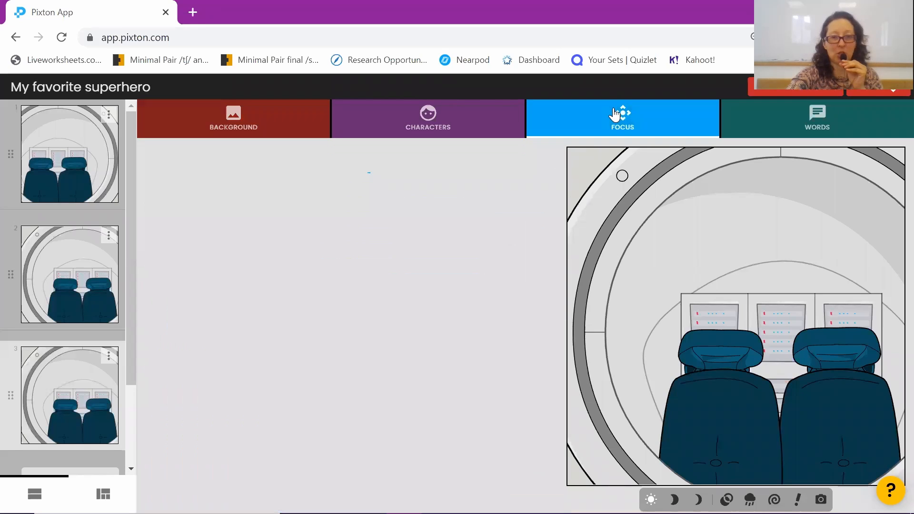
pyautogui.click(472, 169)
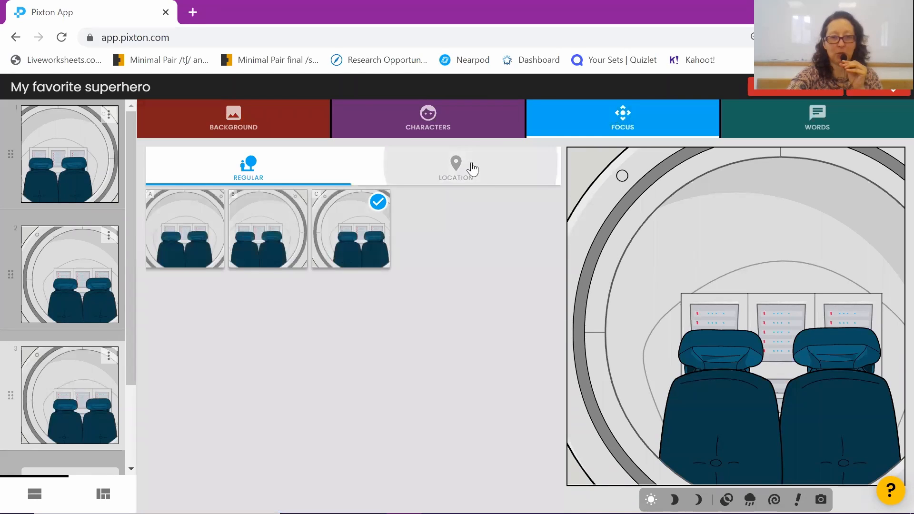
pyautogui.click(265, 235)
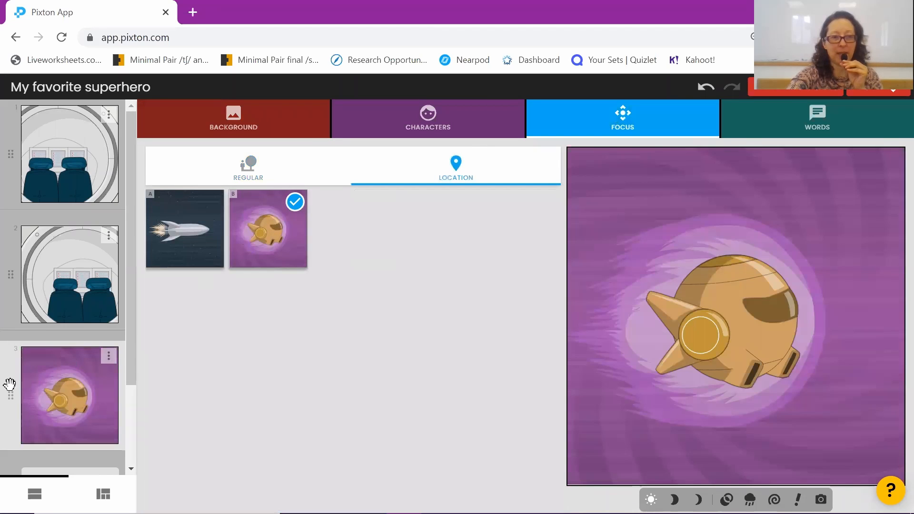
pyautogui.moveTo(9, 392); pyautogui.dragTo(14, 159)
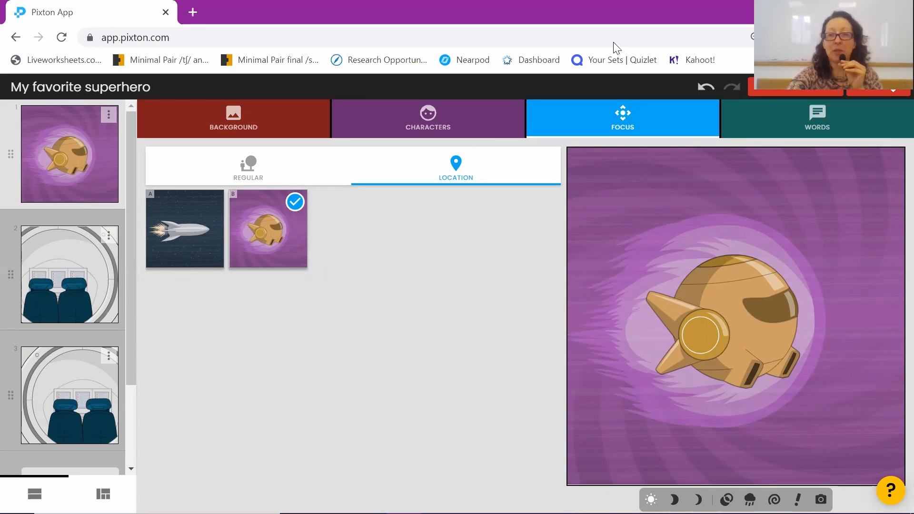
# Add the caption "Somewhere in space..." along the top edge of the first panel.
pyautogui.click(816, 128)
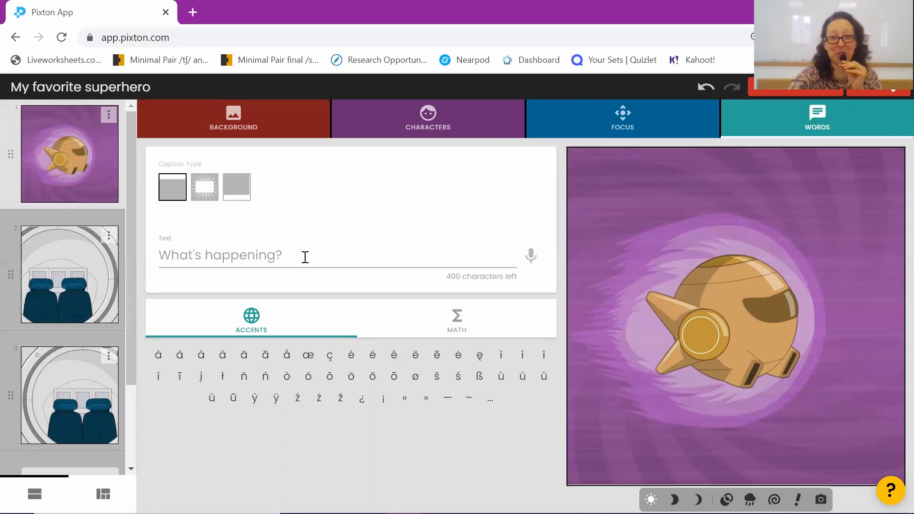
pyautogui.write('Somewhere in space...')
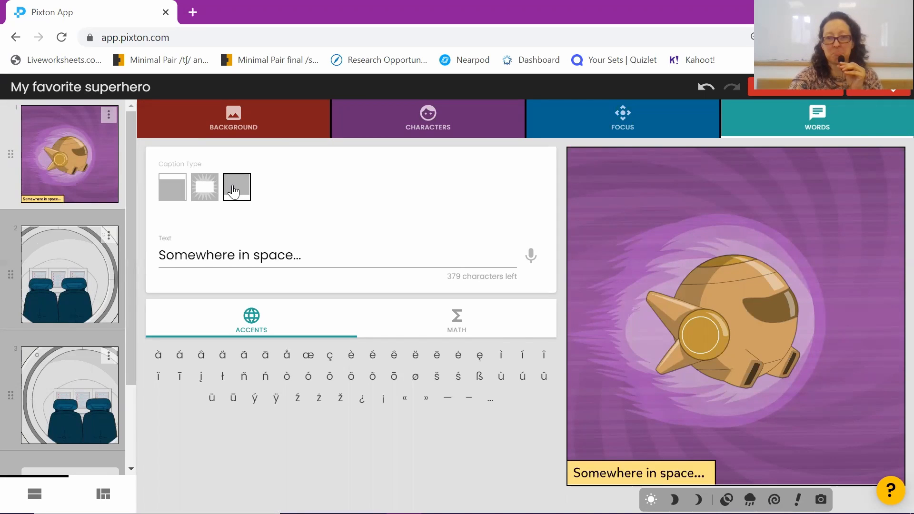
pyautogui.click(169, 194)
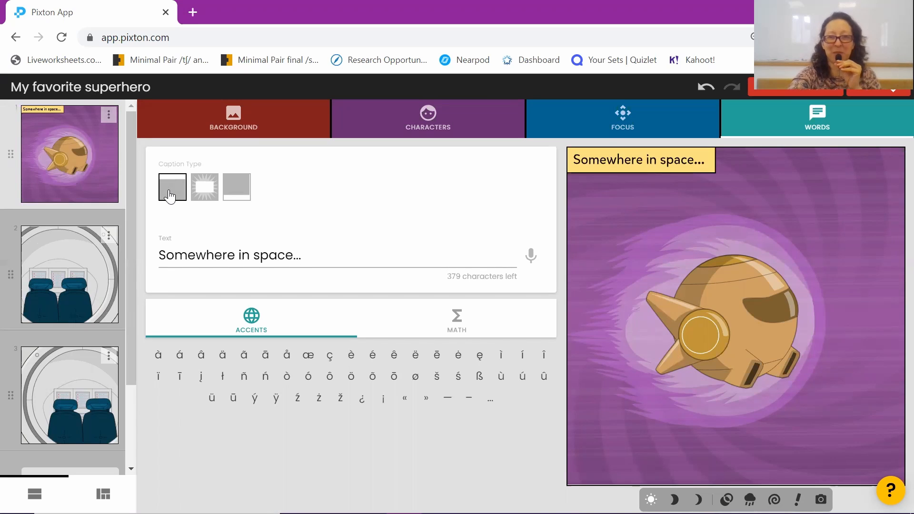
# Examine the range of animals and mythical creatures available for adding to the second panel's background.
pyautogui.click(73, 265)
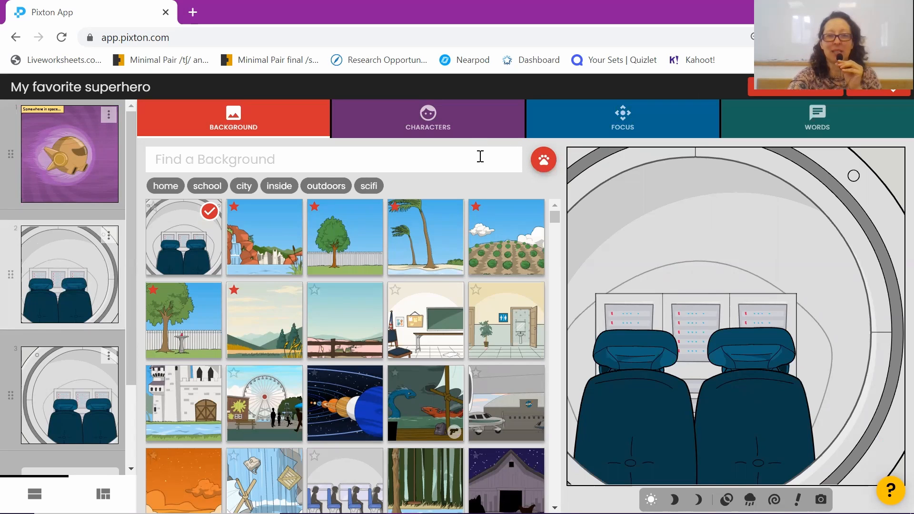
pyautogui.click(544, 161)
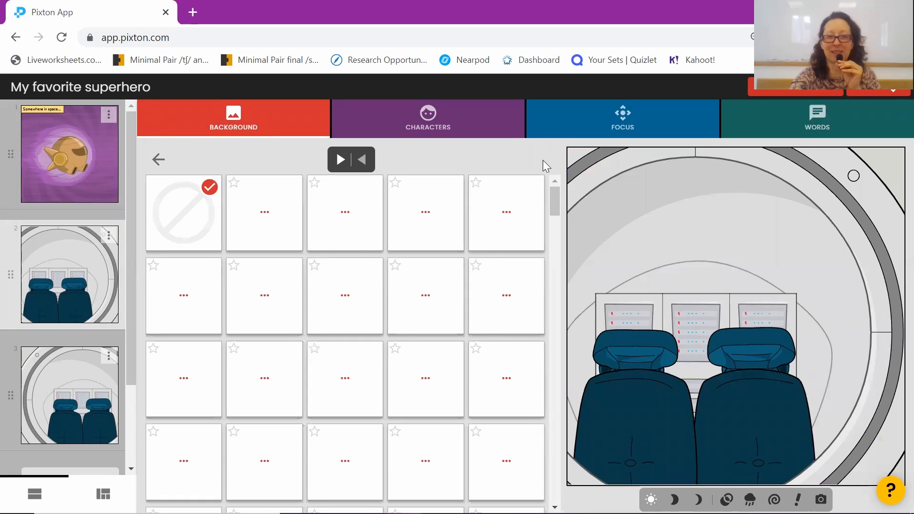
pyautogui.scroll(-15, 251, 324)
pyautogui.scroll(-7, 251, 327)
pyautogui.scroll(-5, 251, 321)
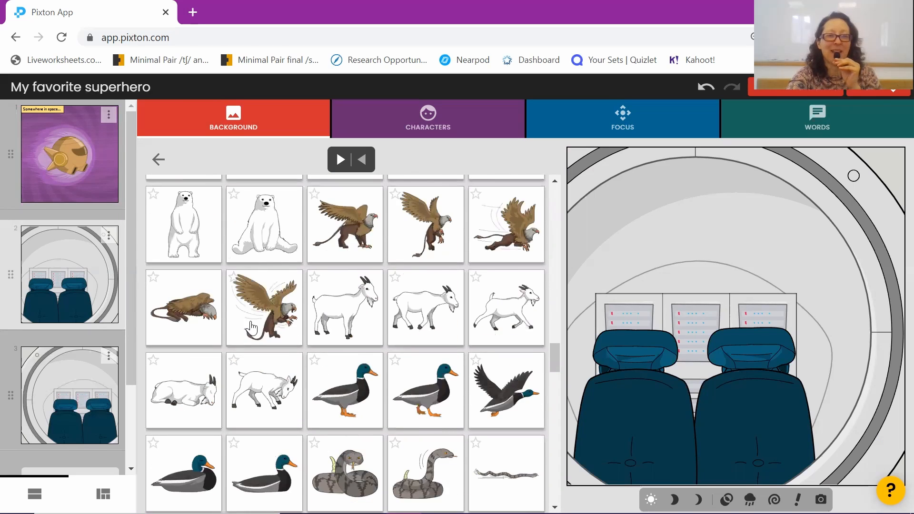
pyautogui.scroll(-10, 252, 329)
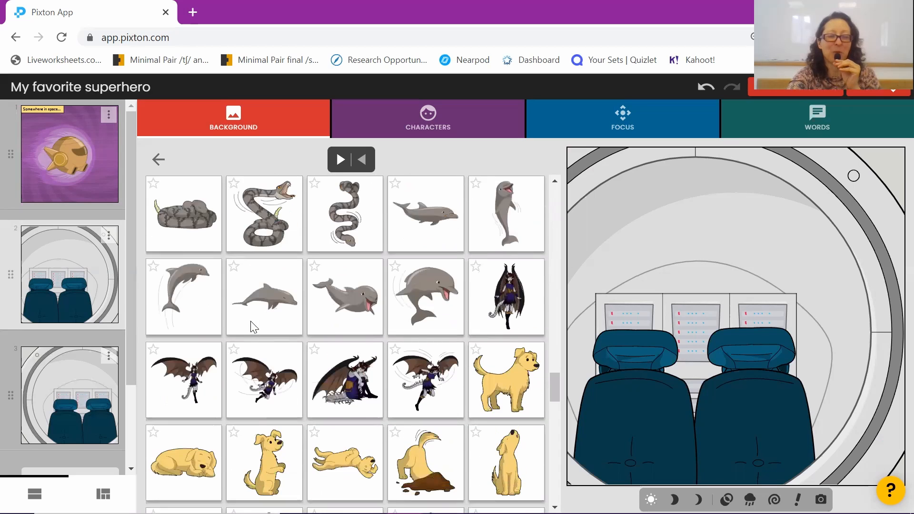
pyautogui.scroll(-8, 252, 324)
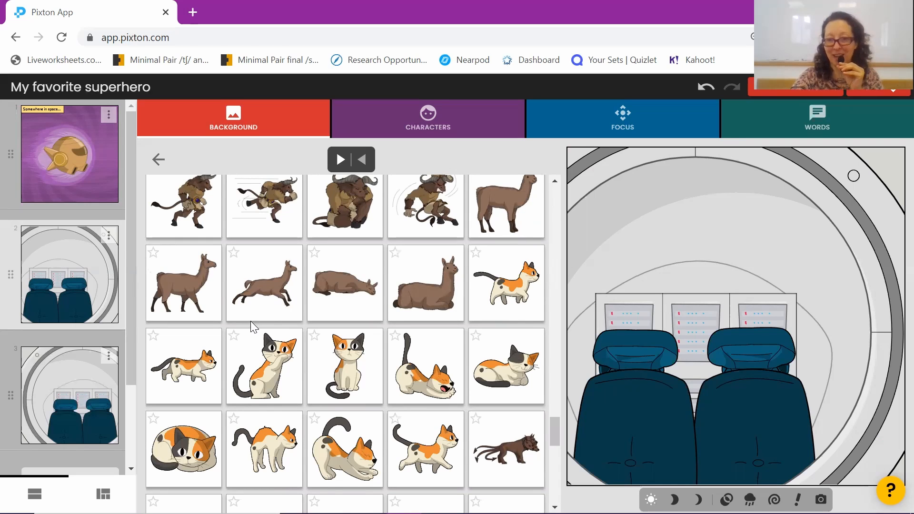
pyautogui.scroll(-10, 250, 321)
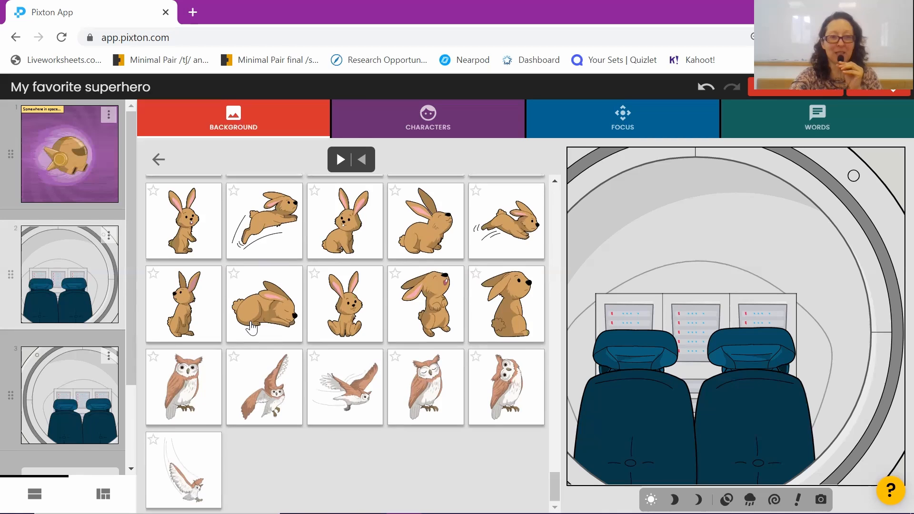
pyautogui.scroll(10, 250, 323)
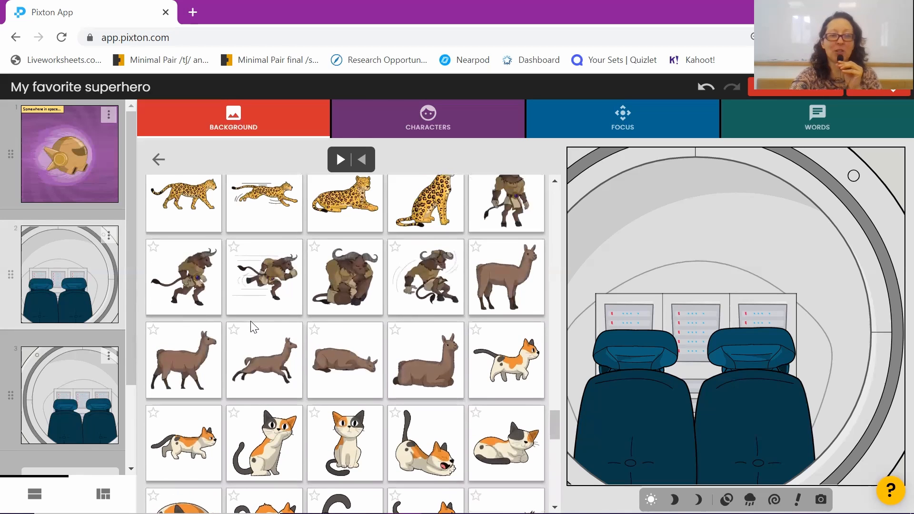
pyautogui.scroll(2, 251, 321)
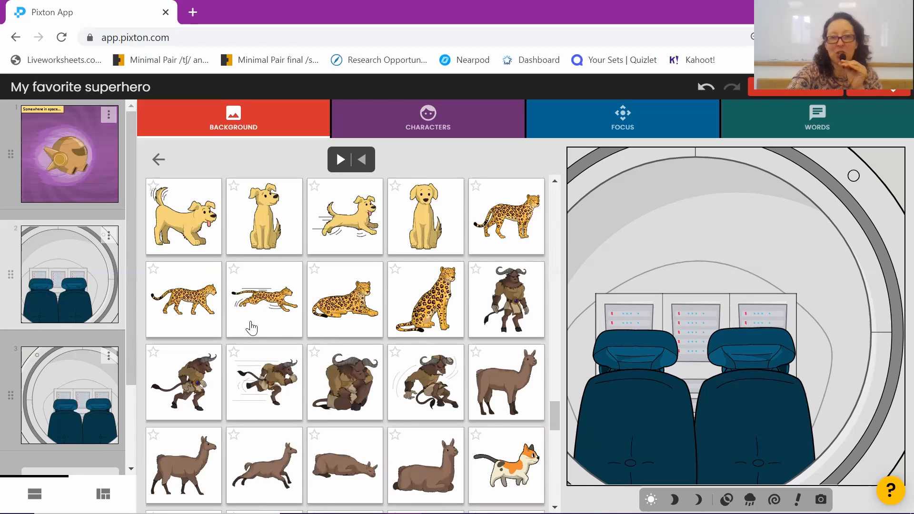
pyautogui.scroll(5, 250, 321)
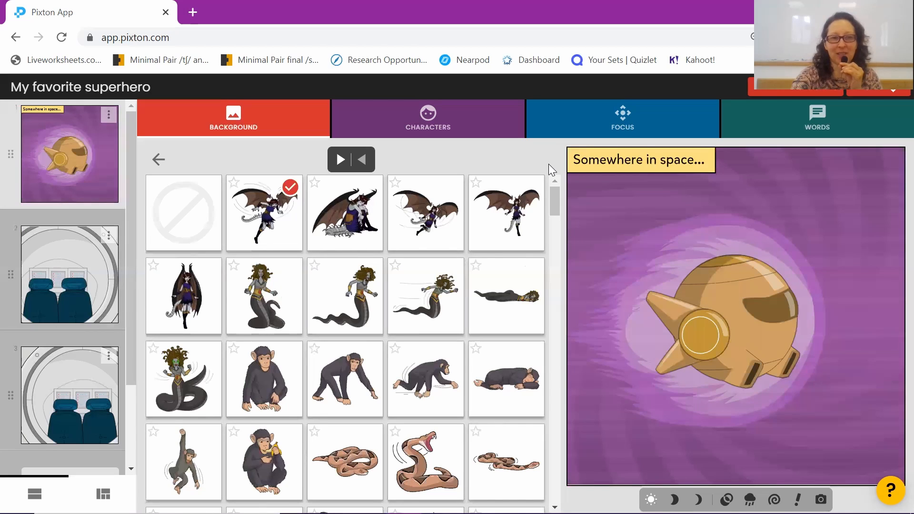
# Add a fourth panel showing the volcano beach and the lunging snake-haired creature, and place the creature behind the palm trunk above the sand.
pyautogui.scroll(-3, 41, 389)
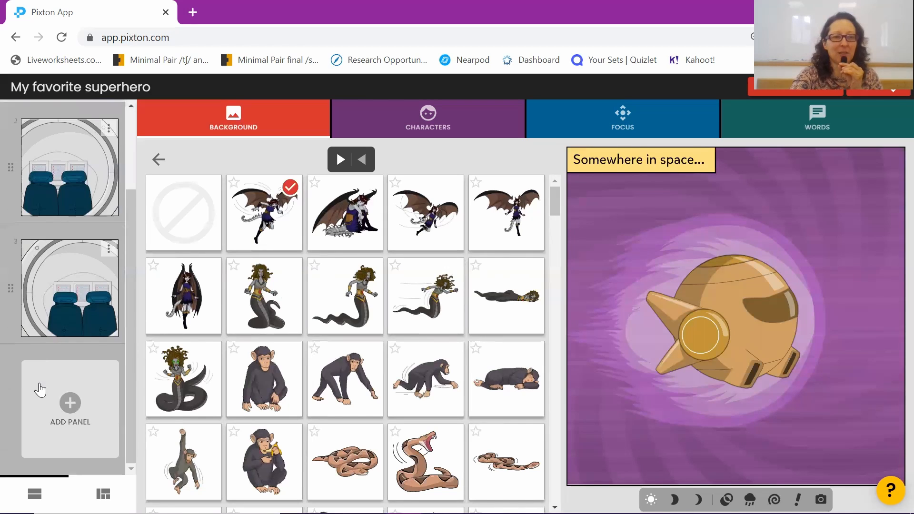
pyautogui.click(74, 407)
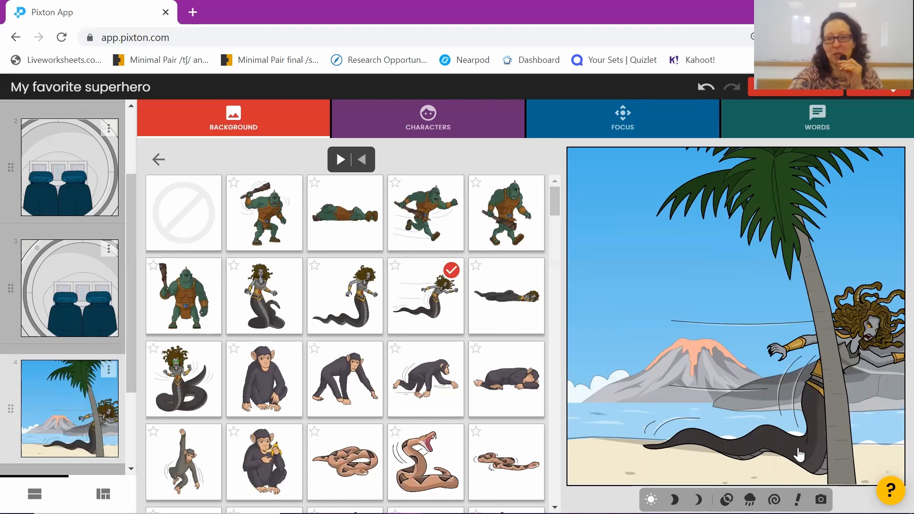
pyautogui.moveTo(800, 452); pyautogui.dragTo(689, 410)
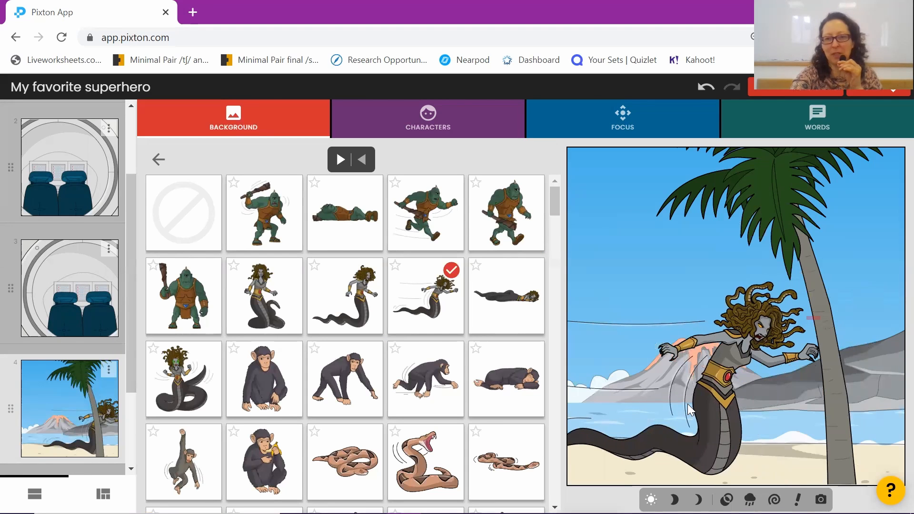
pyautogui.moveTo(689, 409); pyautogui.dragTo(694, 398)
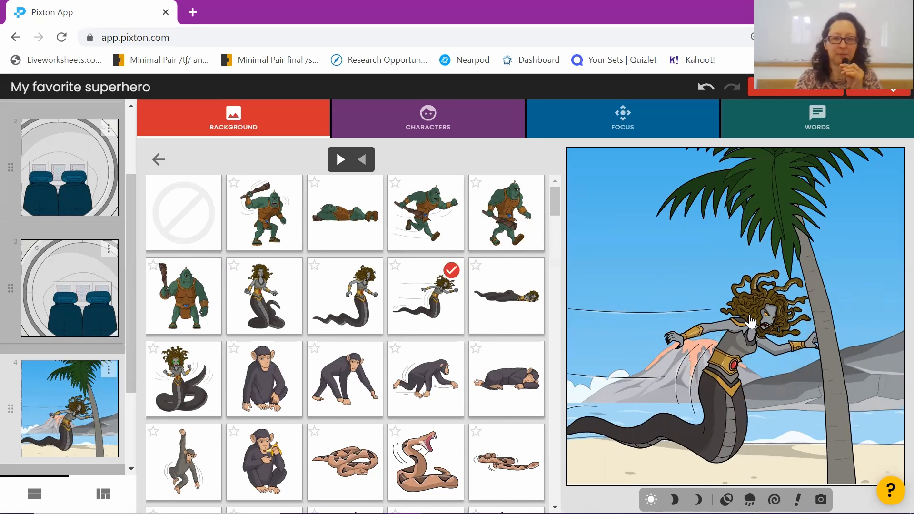
pyautogui.moveTo(751, 322); pyautogui.dragTo(831, 248)
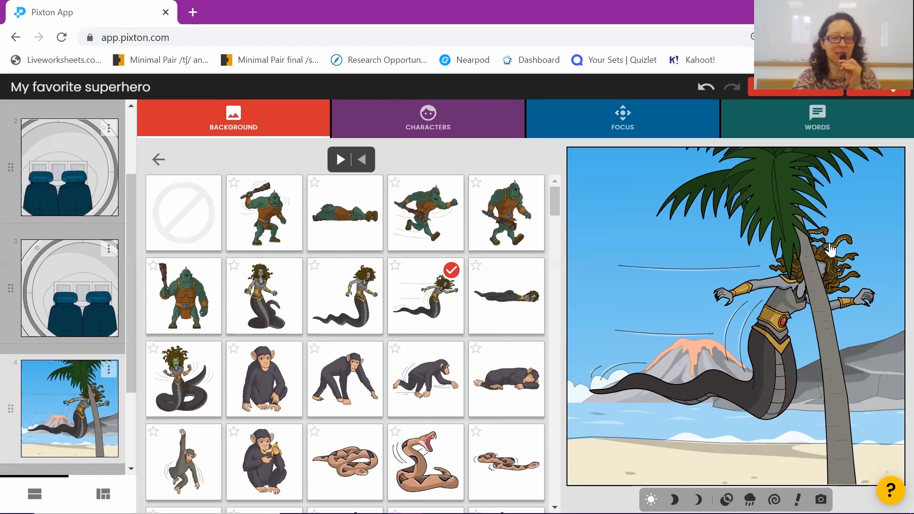
# Apply the lighter night lighting to the first panel and the darker night lighting to the second panel.
pyautogui.scroll(2, 65, 186)
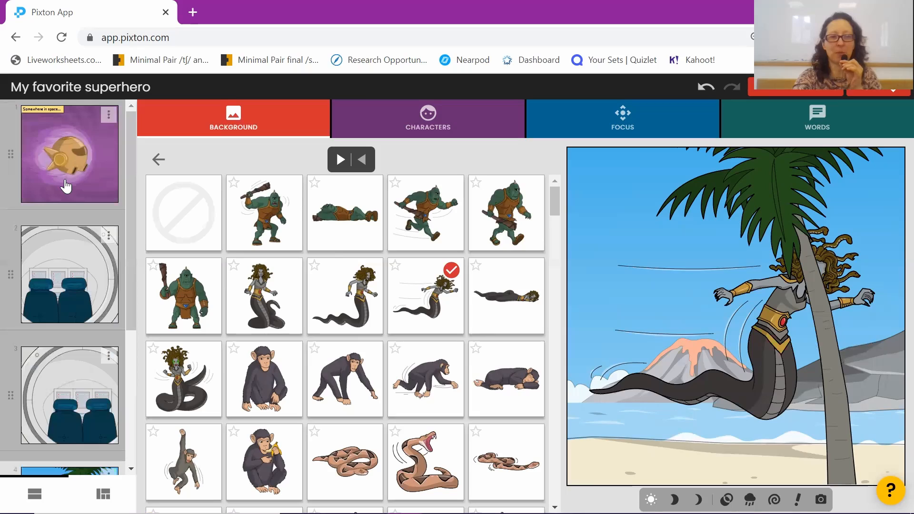
pyautogui.click(66, 185)
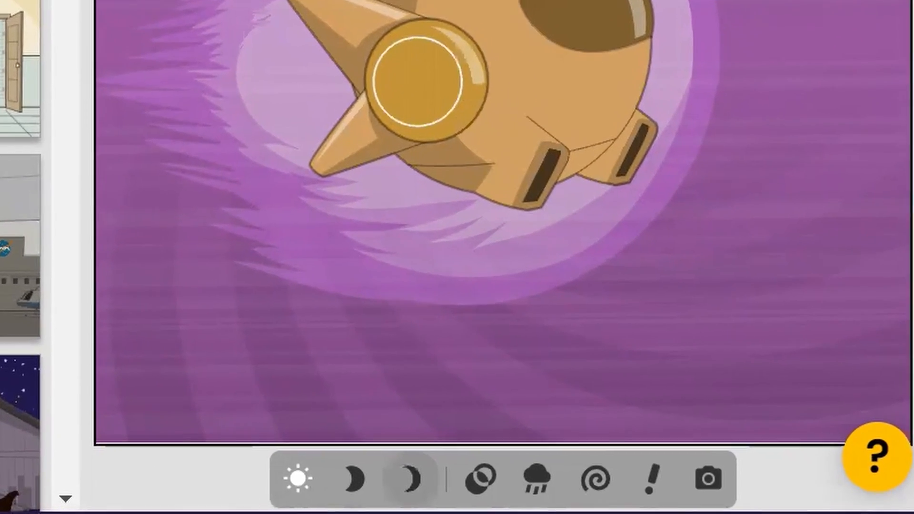
pyautogui.click(455, 486)
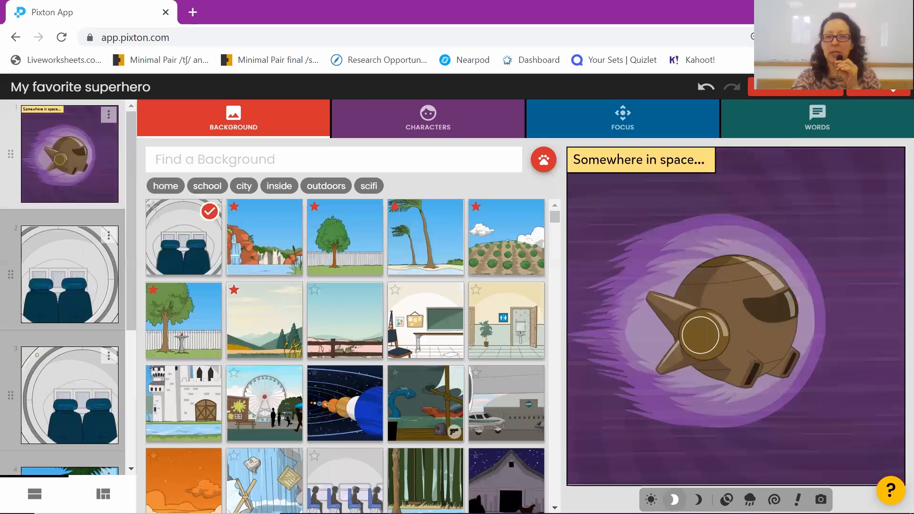
pyautogui.click(86, 304)
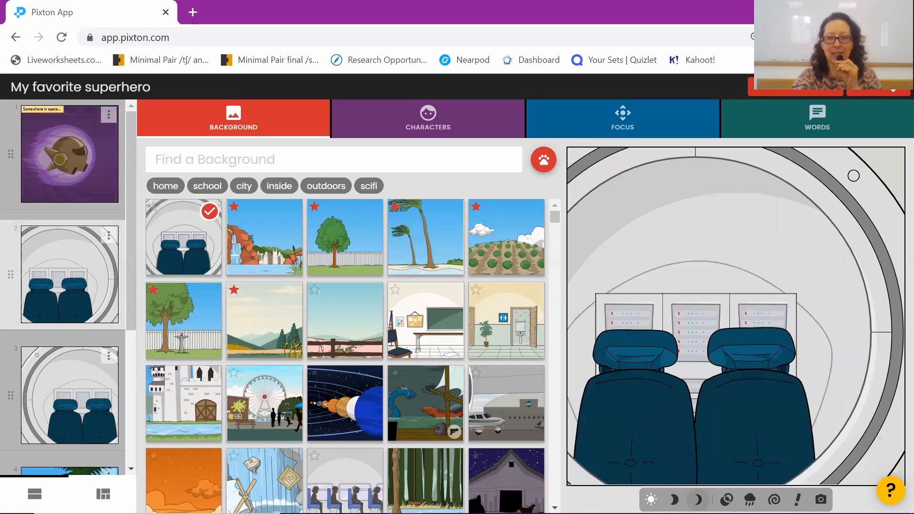
# Apply the slanting rain effect with bold yellow lightning to the third panel and view the available color filters.
pyautogui.click(88, 383)
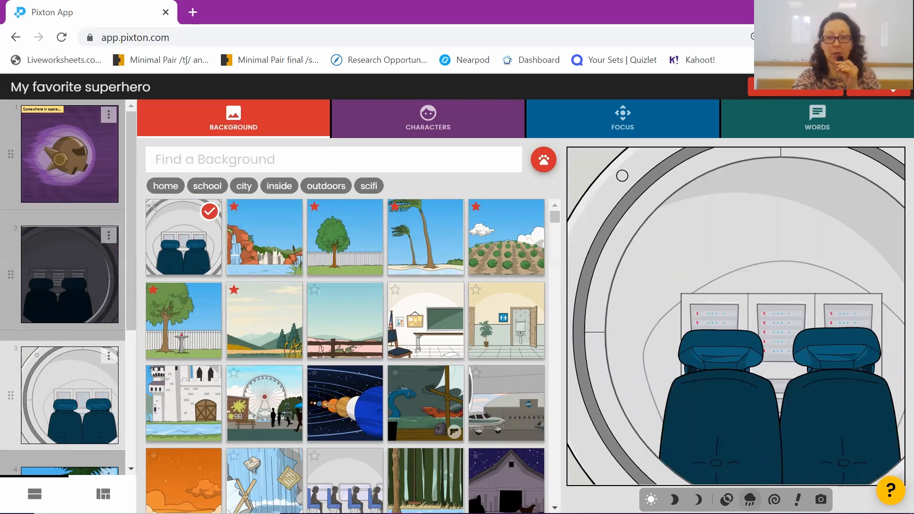
pyautogui.click(750, 499)
pyautogui.click(275, 207)
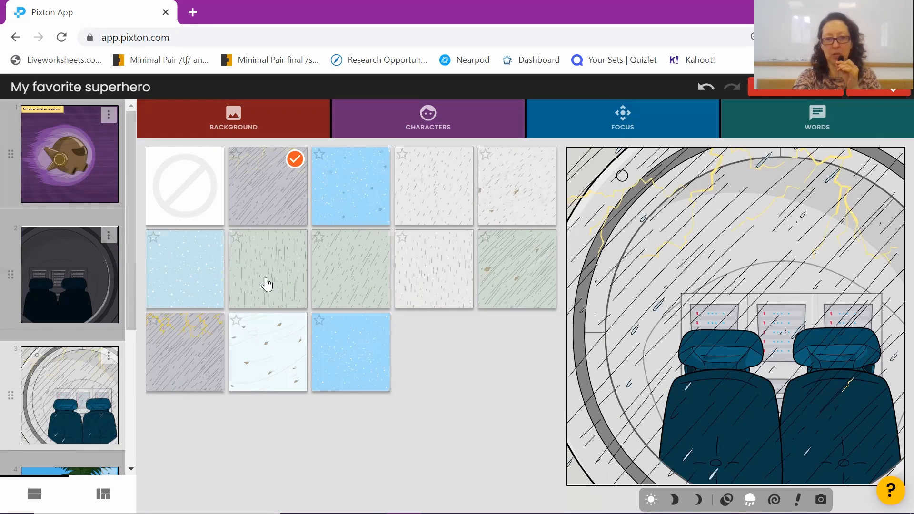
pyautogui.click(194, 363)
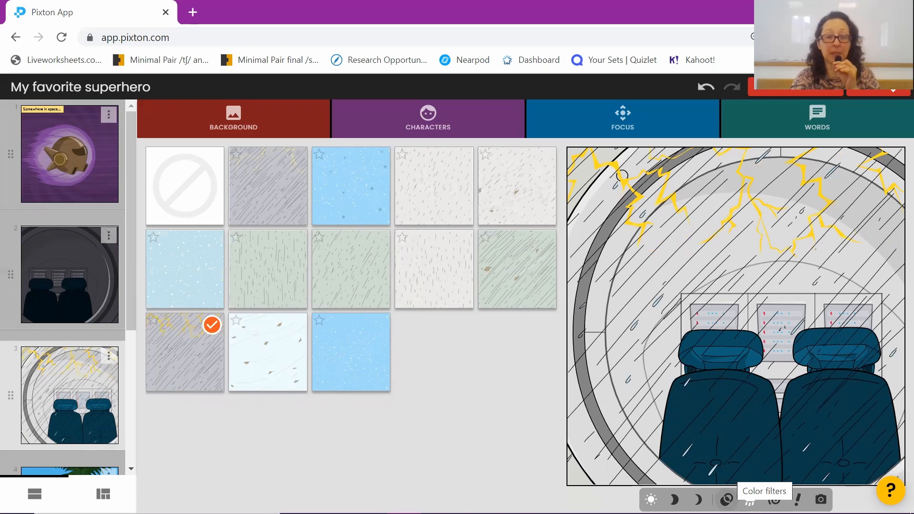
pyautogui.click(727, 499)
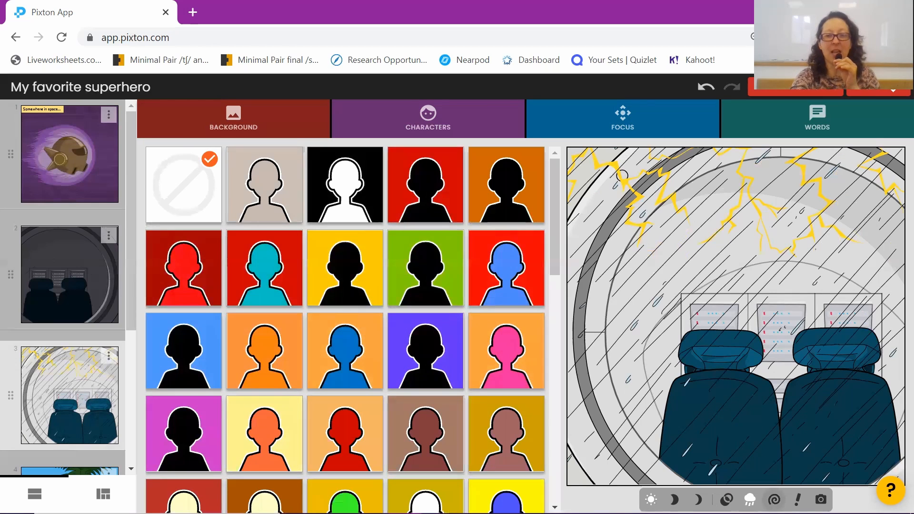
# Add a fifth panel from the creature scene, give it the orange-and-red burst effect, and place a "POW!" graphic in its upper-left area.
pyautogui.click(774, 500)
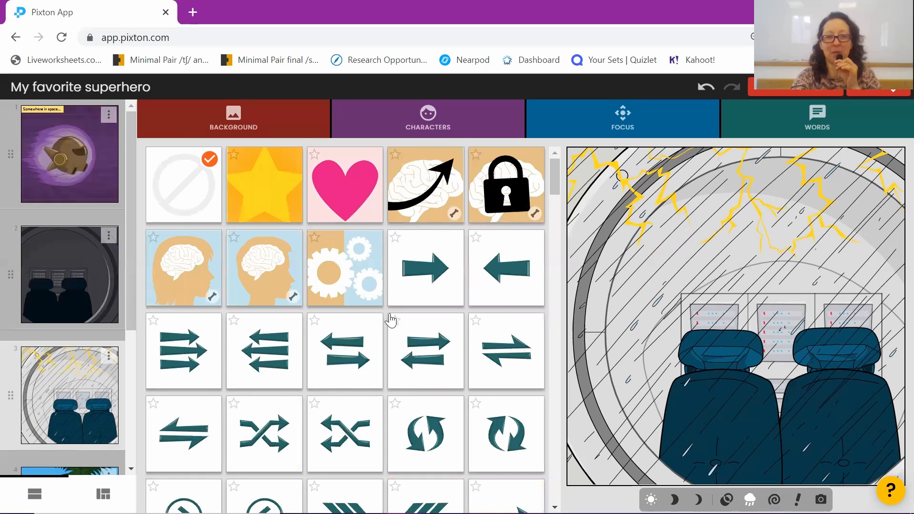
pyautogui.scroll(-1, 86, 387)
pyautogui.scroll(-3, 85, 388)
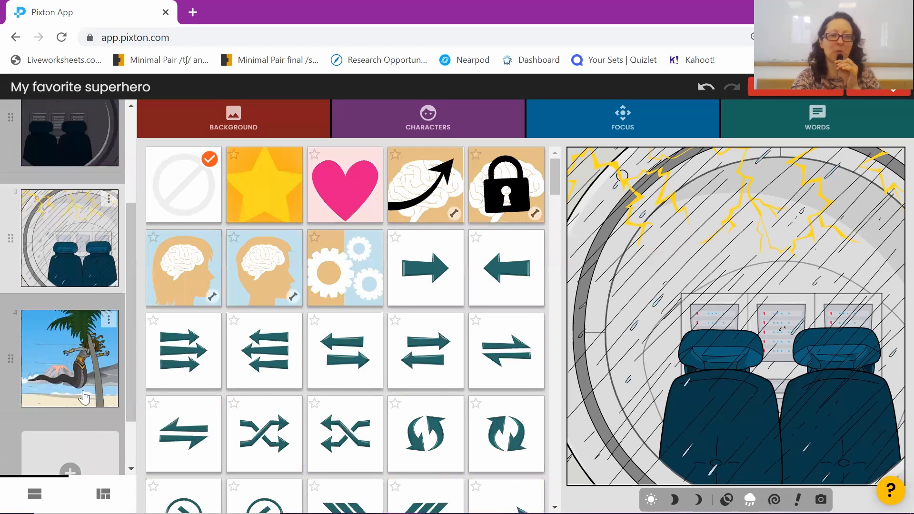
pyautogui.click(71, 463)
pyautogui.scroll(-7, 405, 421)
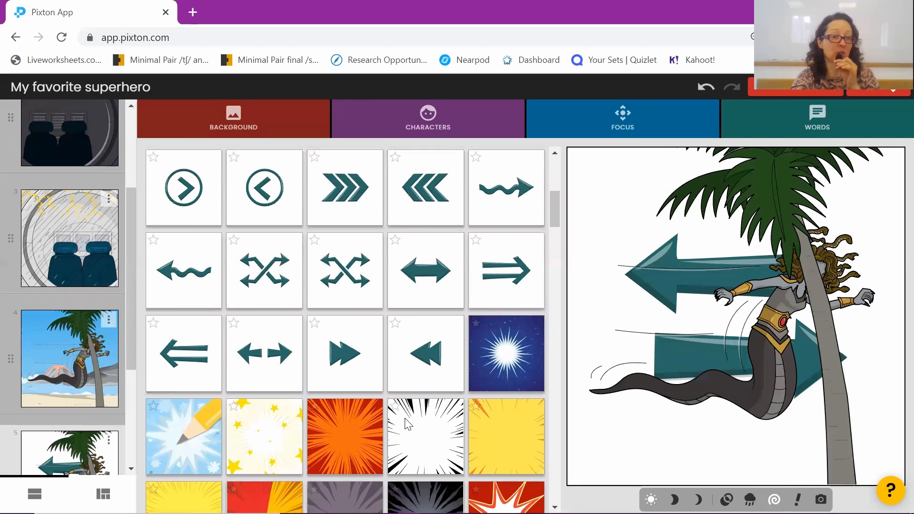
pyautogui.scroll(-2, 407, 419)
pyautogui.click(326, 356)
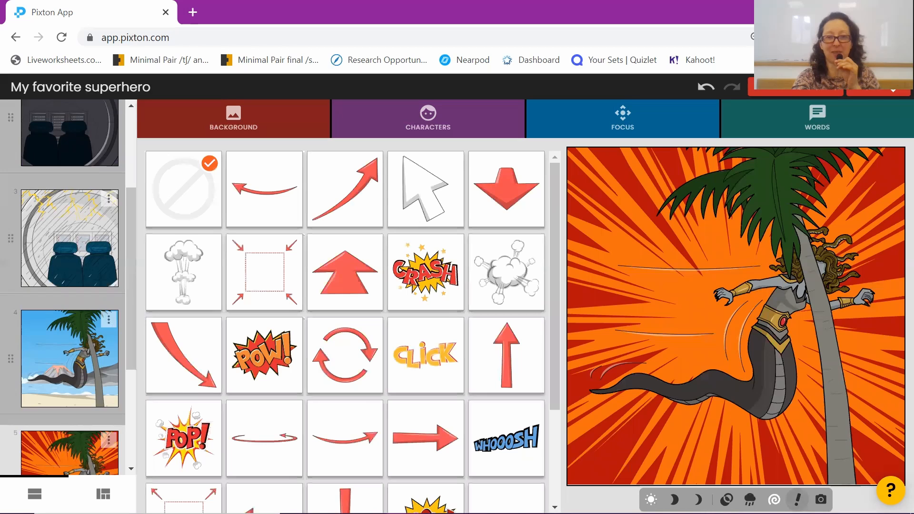
pyautogui.moveTo(264, 354); pyautogui.dragTo(642, 192)
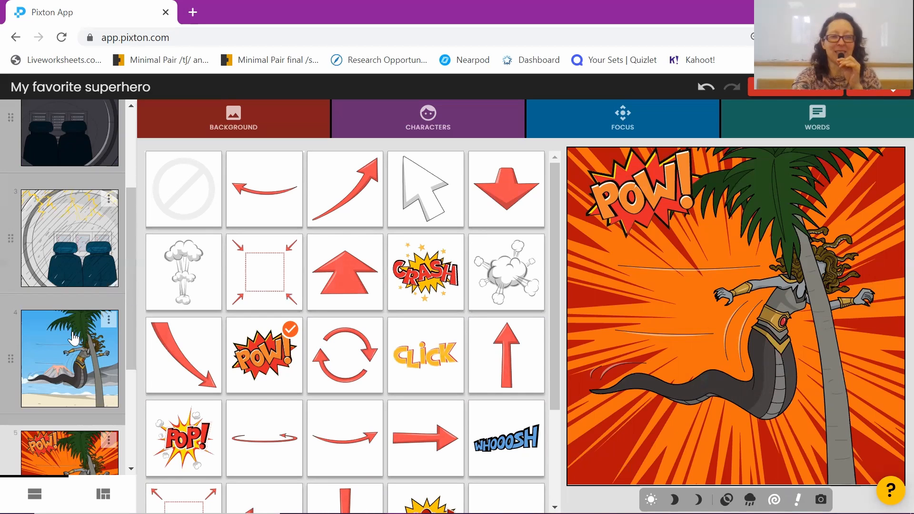
# Add a sixth panel with the uploaded snowy sea and lantern photo as background, and shift the snake-haired creature toward the center.
pyautogui.scroll(-2, 38, 388)
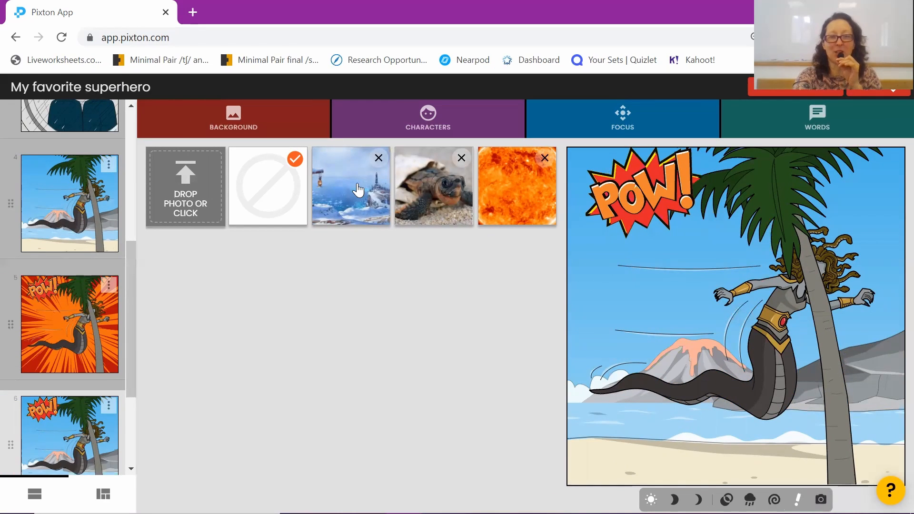
pyautogui.click(358, 191)
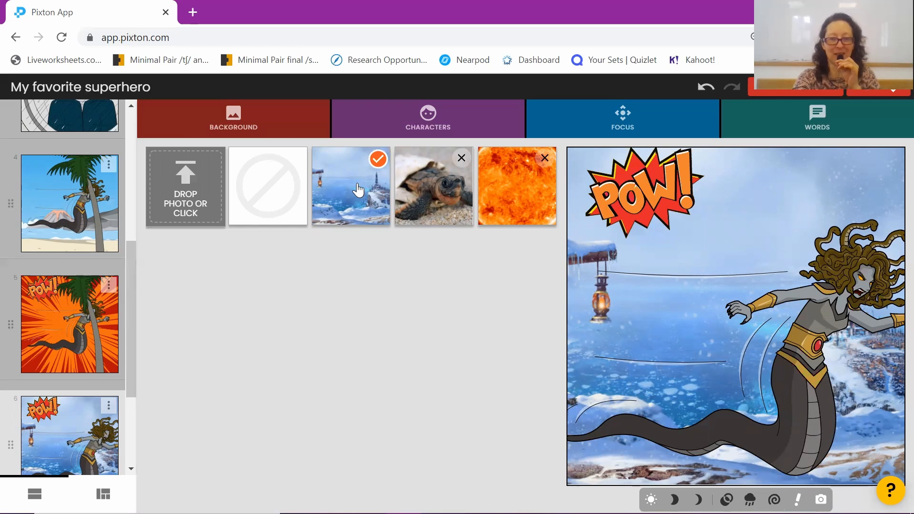
pyautogui.moveTo(805, 341); pyautogui.dragTo(695, 340)
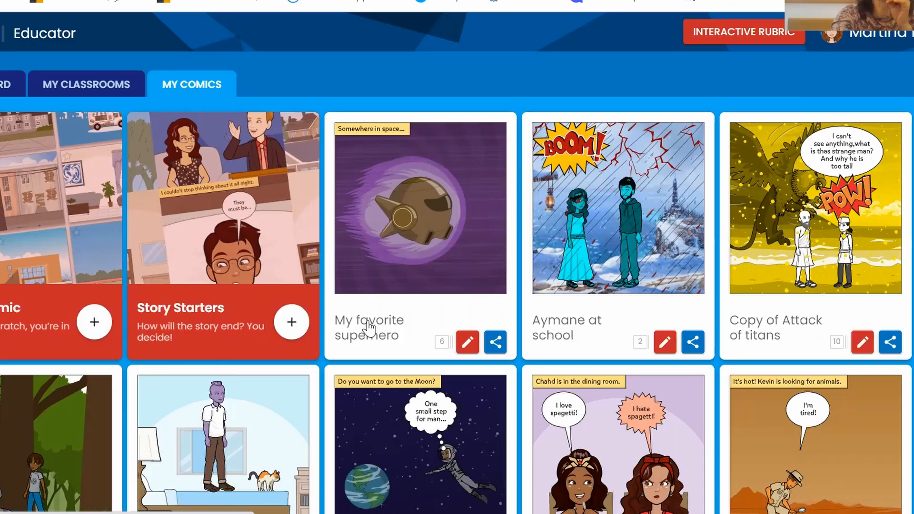
# Open the finished comic "My favorite superhero" from the comics collection and look over its panels.
pyautogui.click(368, 322)
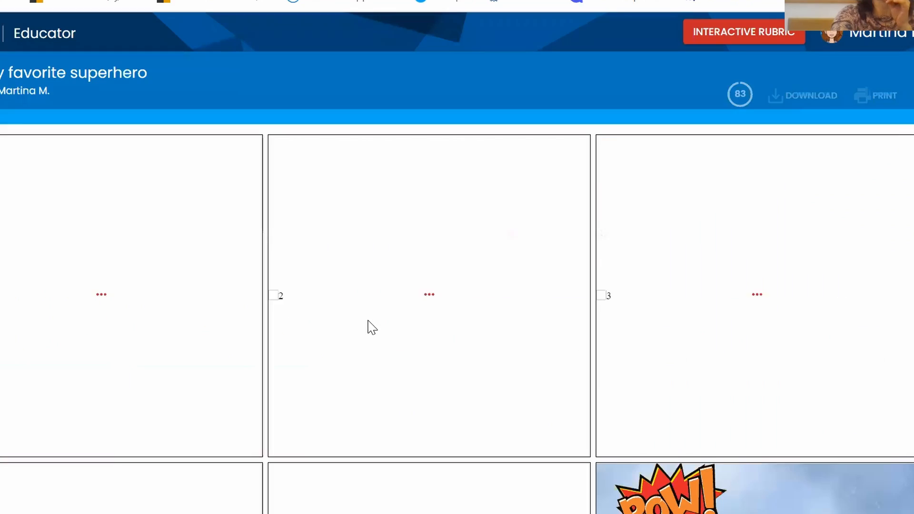
pyautogui.scroll(-5, 373, 384)
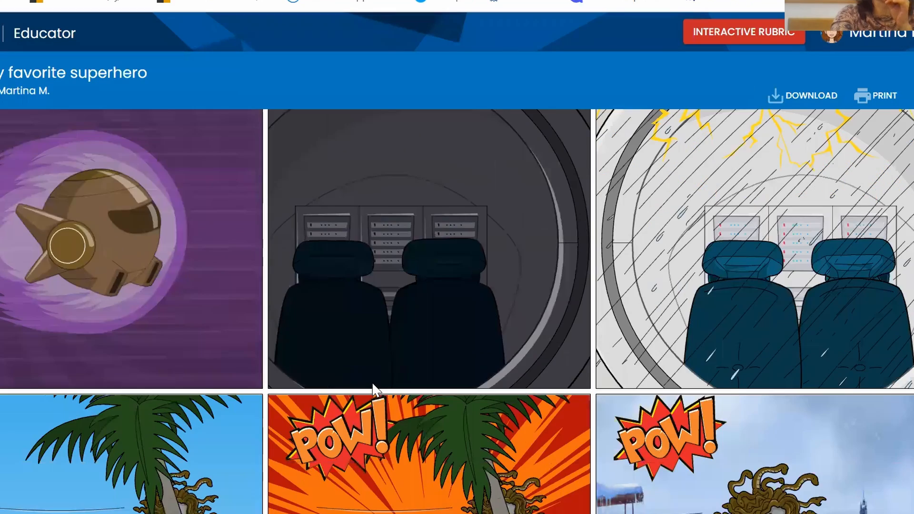
pyautogui.scroll(5, 373, 385)
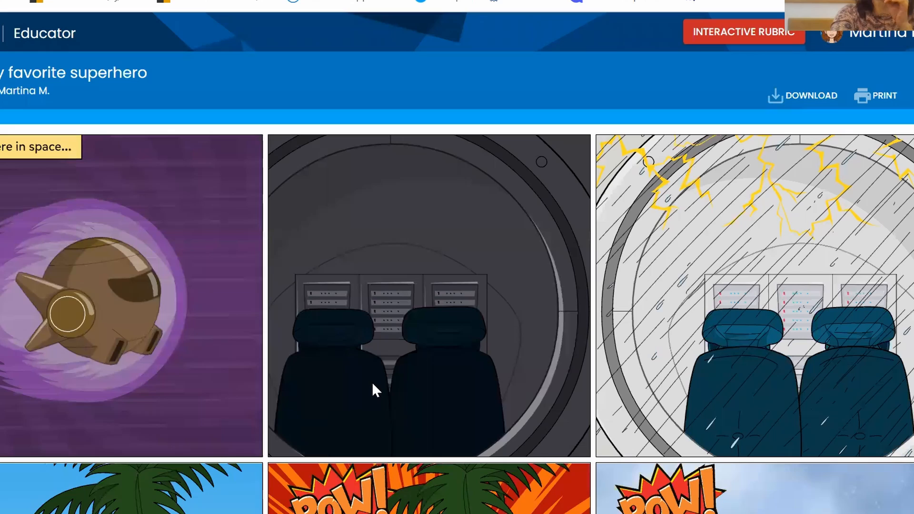
# Check the comic's download layout choices, close them without downloading, and check the print option.
pyautogui.click(817, 97)
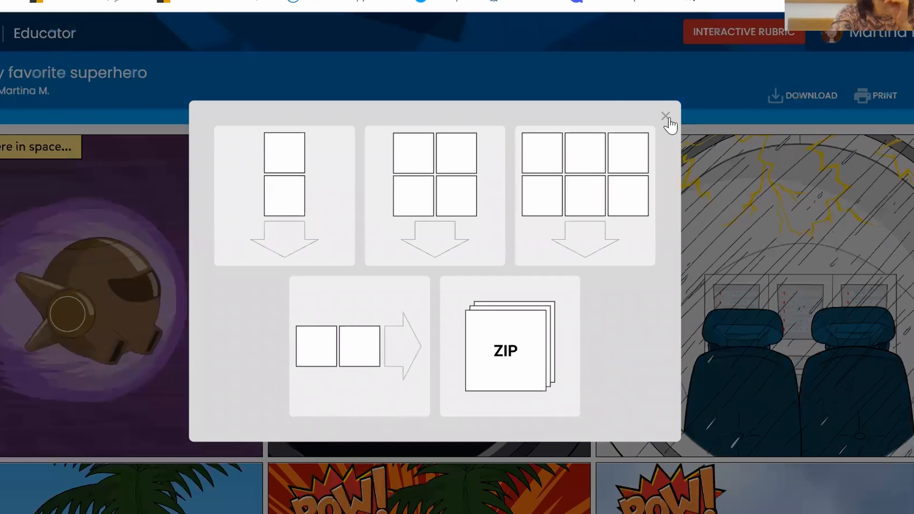
pyautogui.click(667, 118)
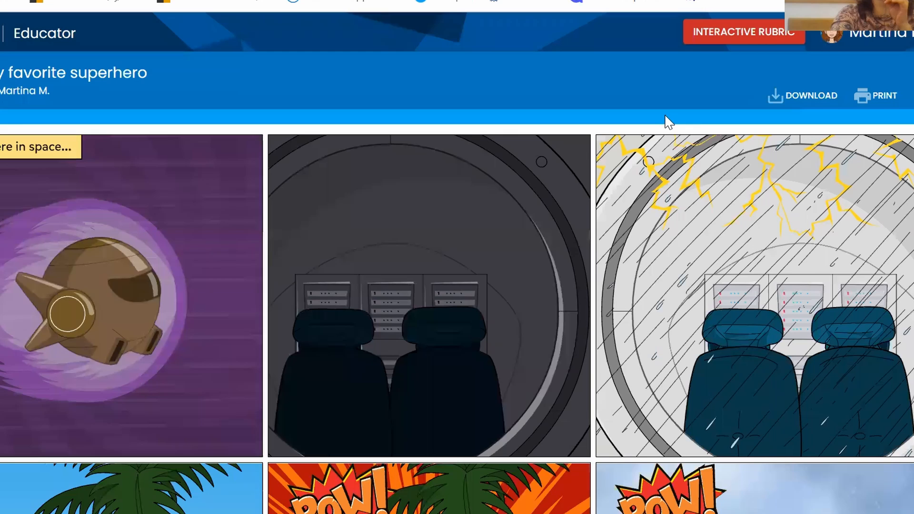
pyautogui.click(879, 101)
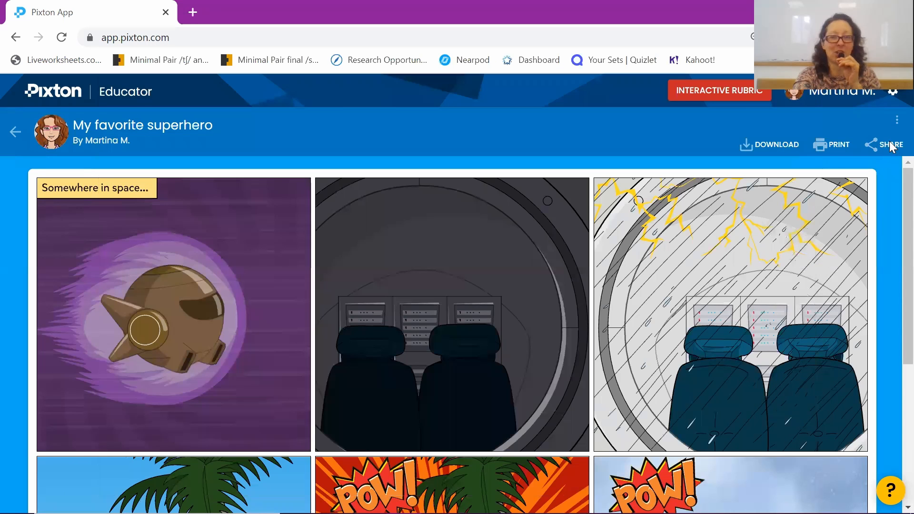
# Enable sharing for the comic to get its link and social options, and review the panels on the page.
pyautogui.click(890, 145)
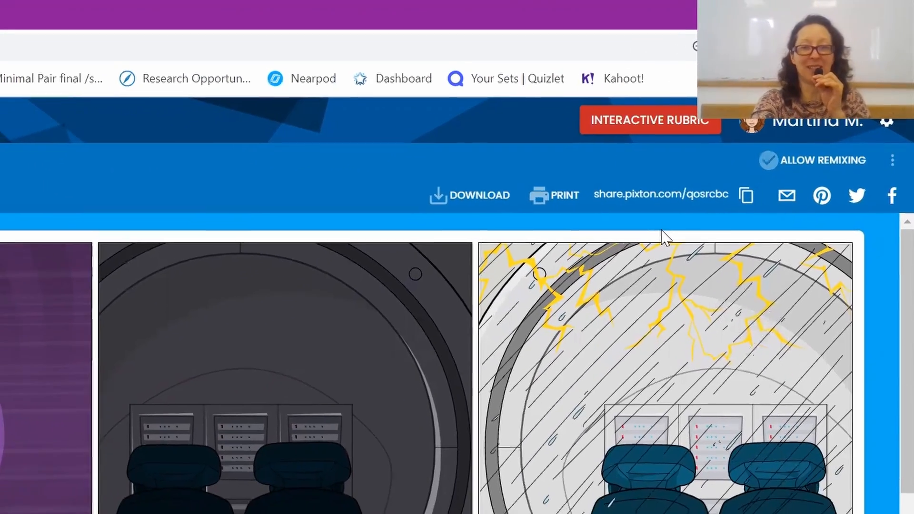
pyautogui.scroll(-1, 396, 473)
pyautogui.scroll(-1, 473, 404)
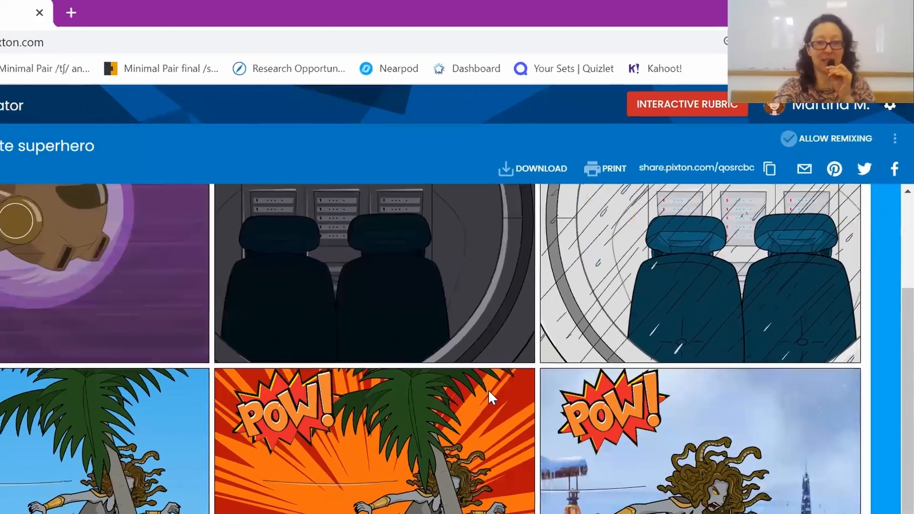
pyautogui.scroll(2, 472, 404)
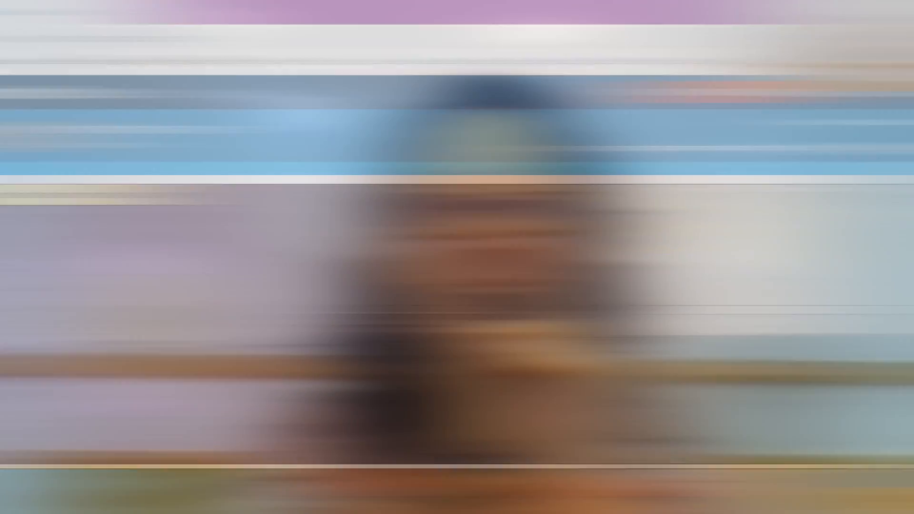